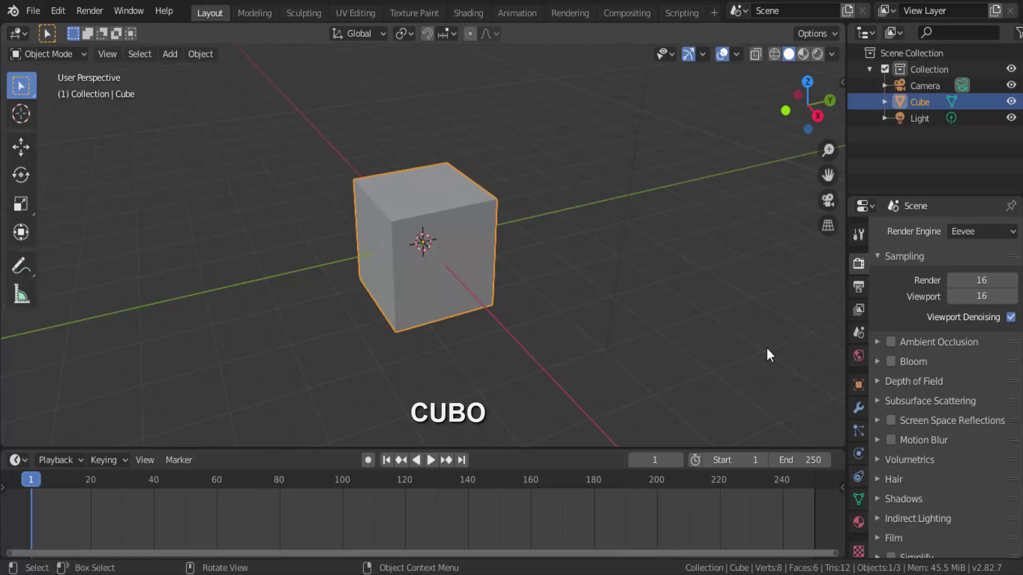
Put the cube into Edit Mode with face selection and select only its top face
click(87, 56)
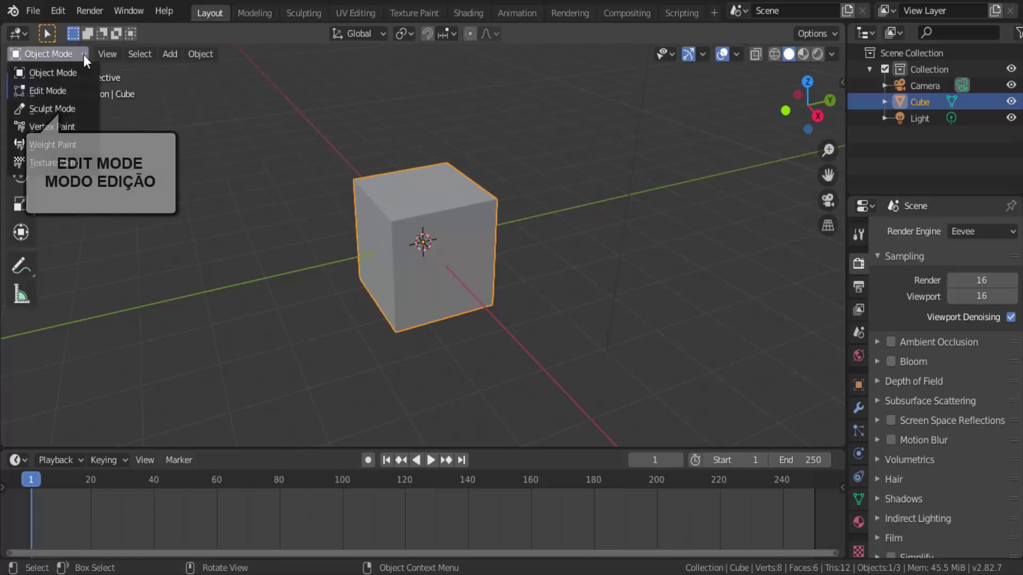
click(55, 87)
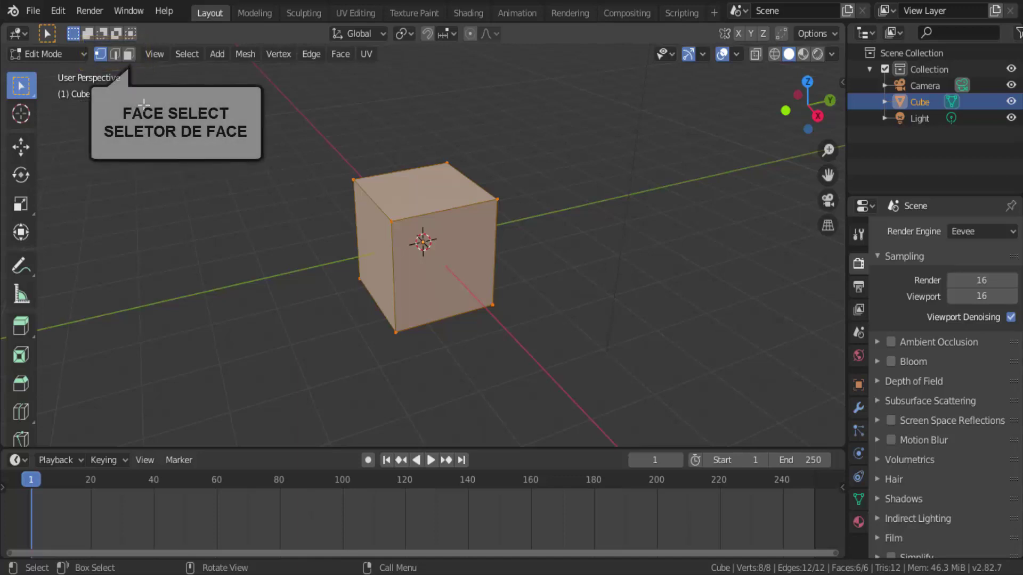
click(129, 54)
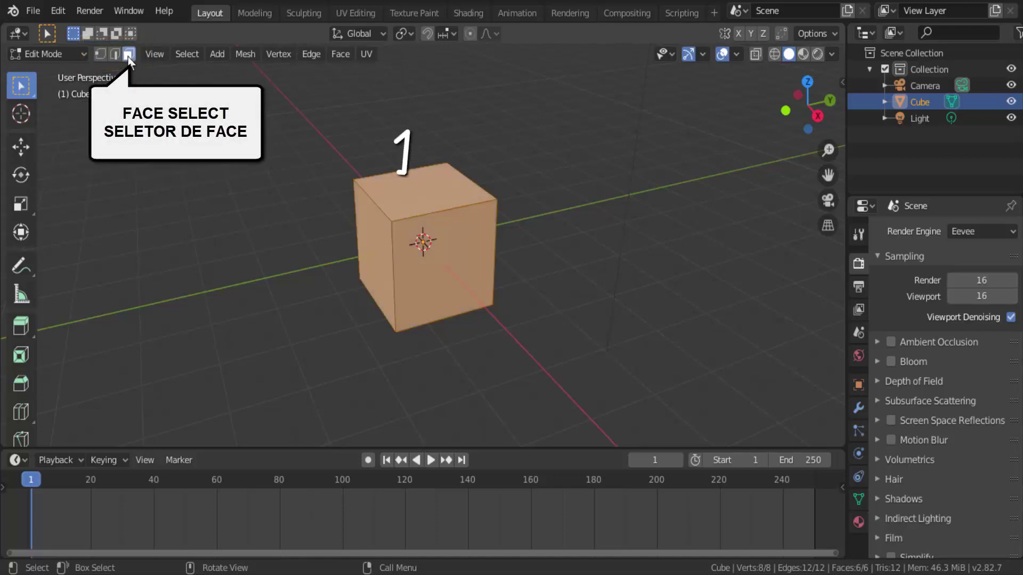
click(406, 192)
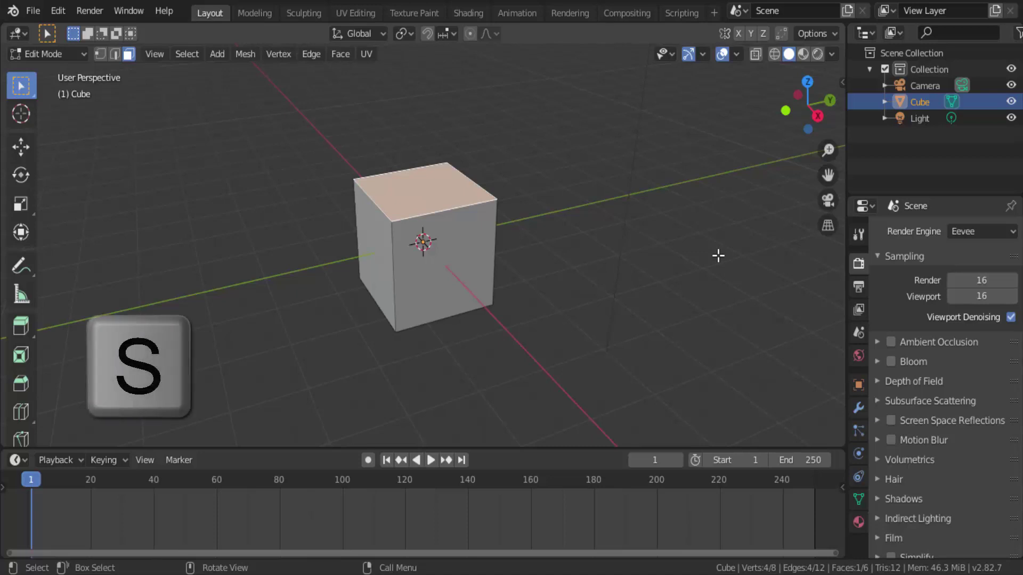
Try collapsing the cube's top face to a point by scaling it to 0, and undo the scaling
key(s)
key(0)
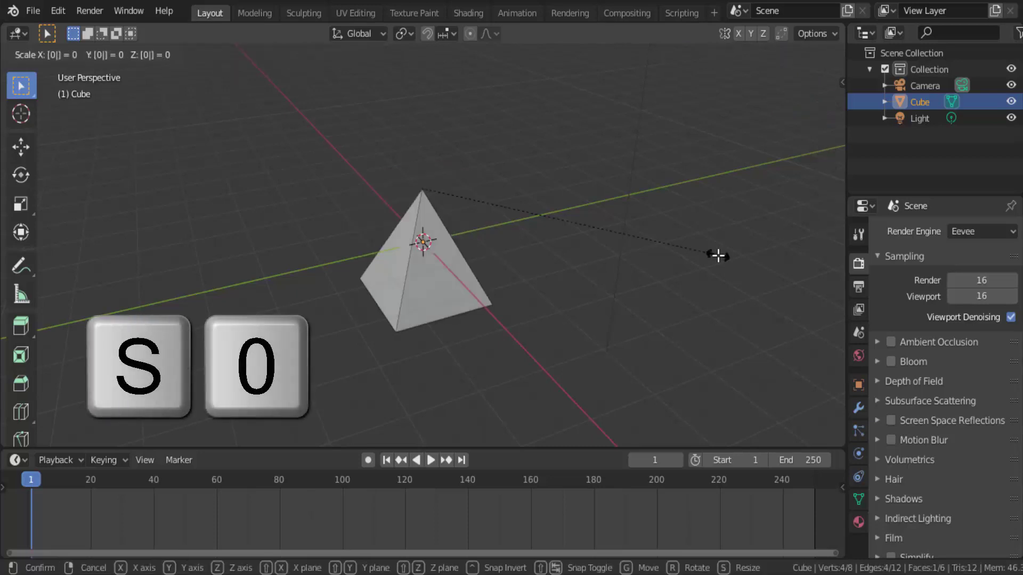
key(Return)
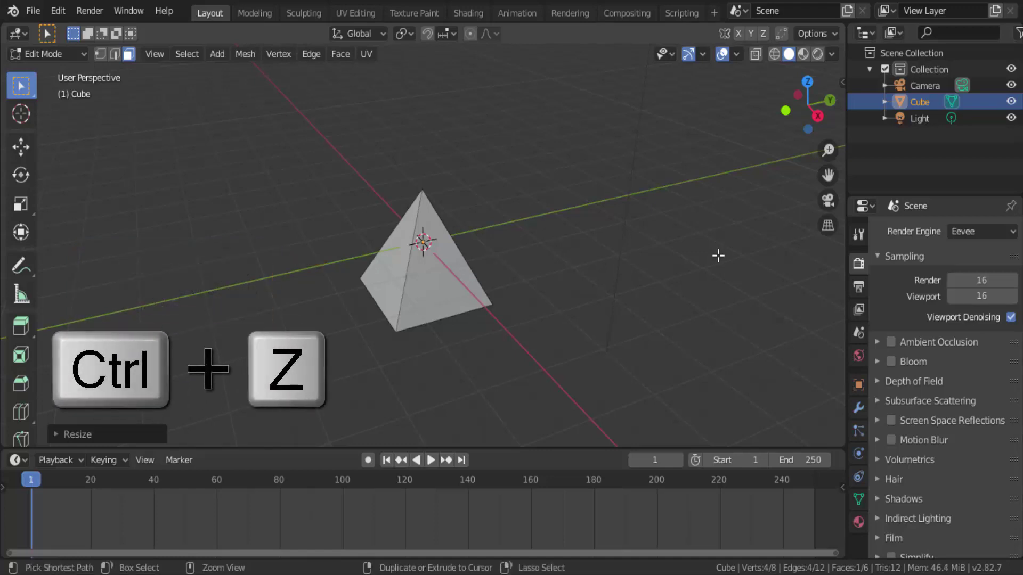
key(ctrl+z)
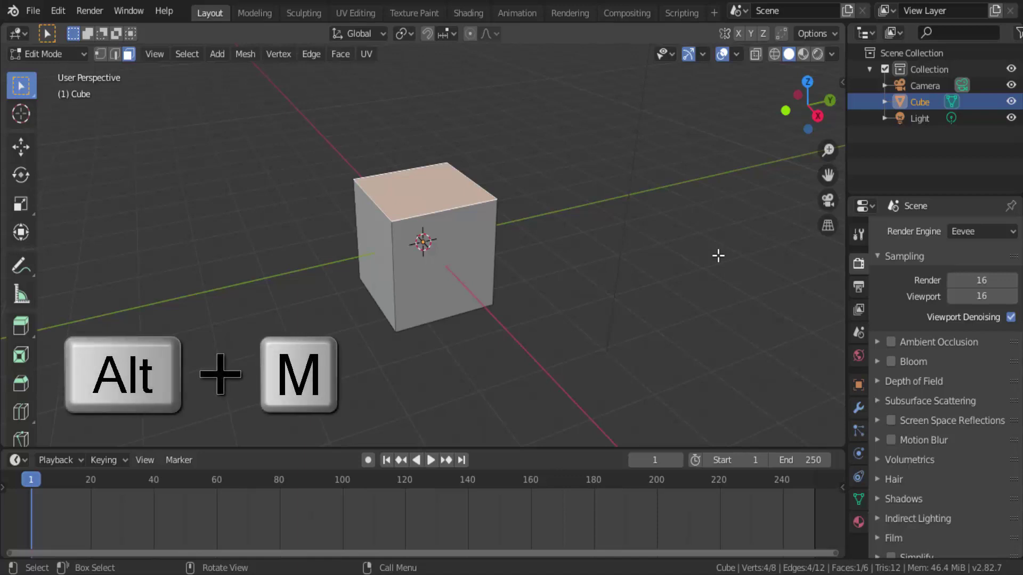
Try merging the cube's top face At Center to form a pyramid, and undo the merge
key(alt+m)
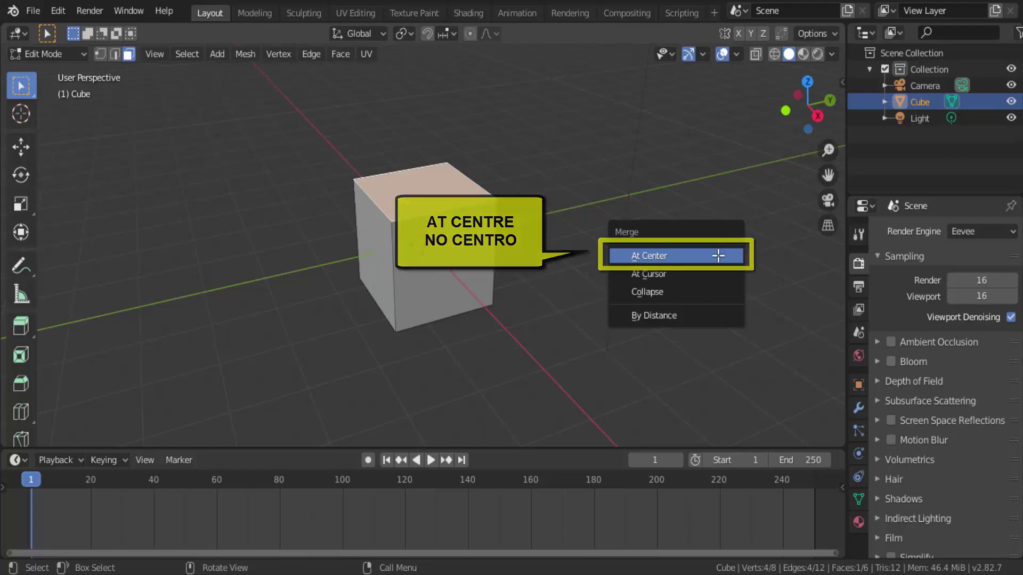
click(718, 256)
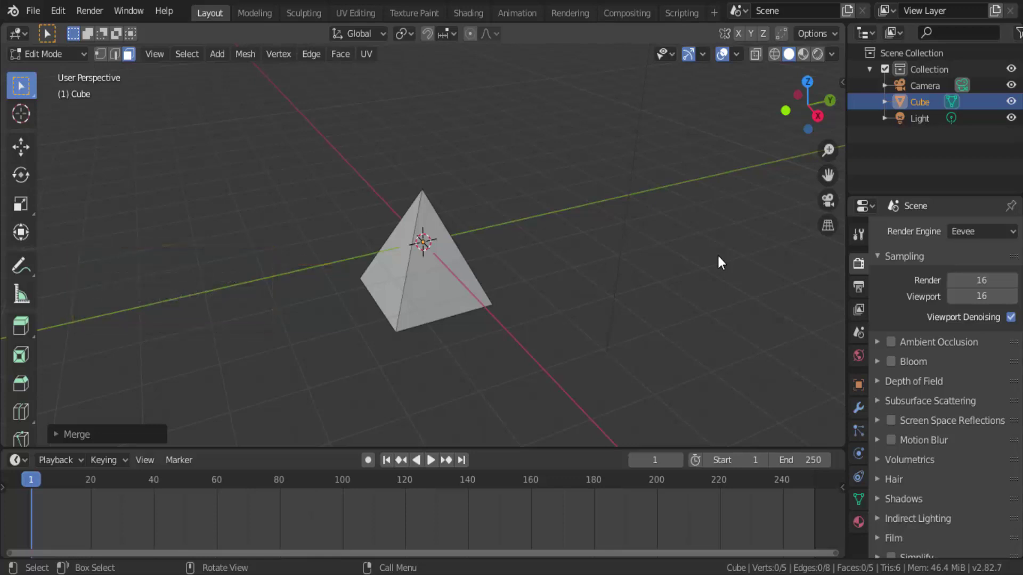
key(ctrl+z)
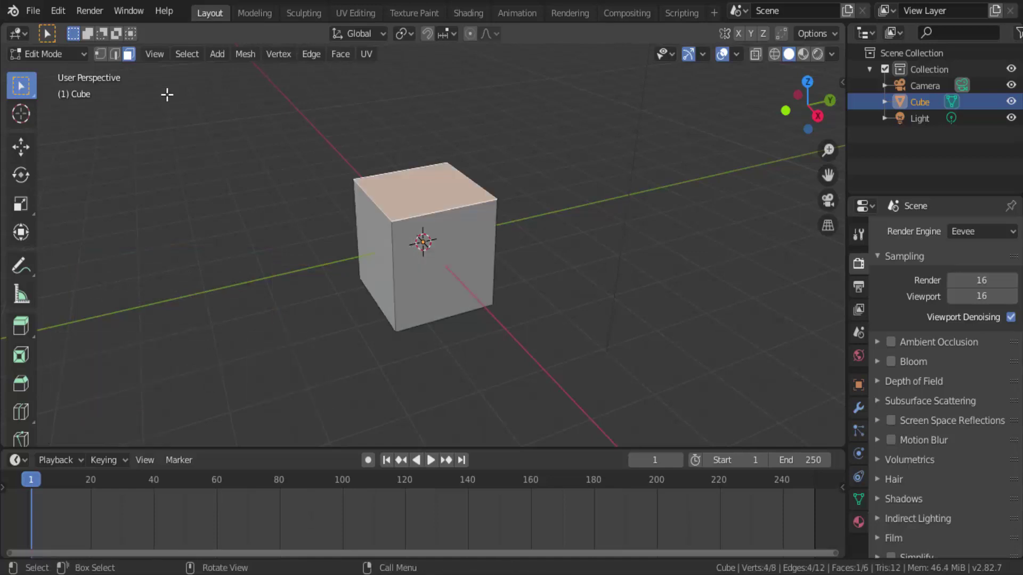
Lower the cube's top face along Z to leave a slab about a fifth of the original height, and return to Object Mode
click(21, 146)
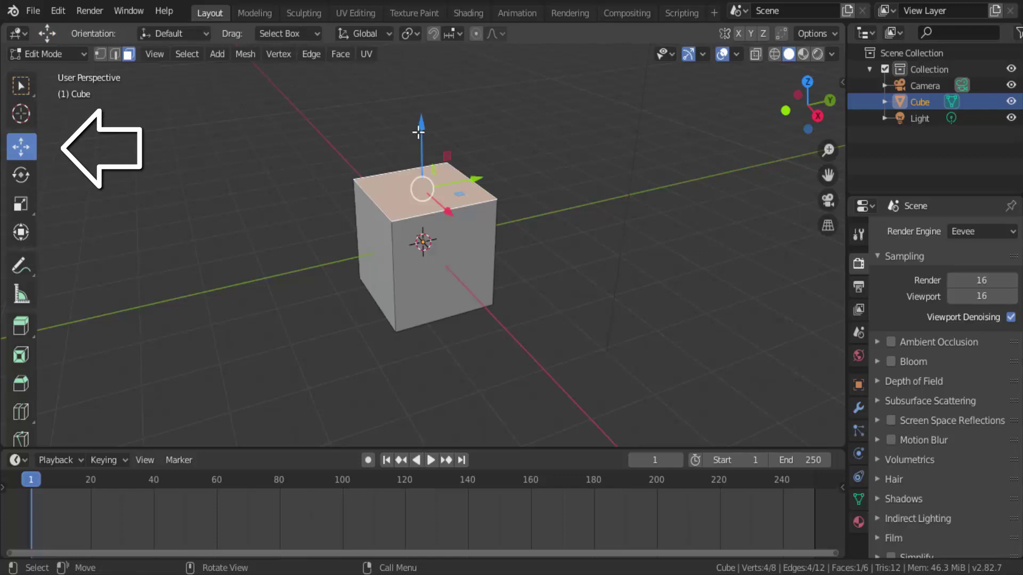
drag(419, 130, 405, 213)
click(56, 55)
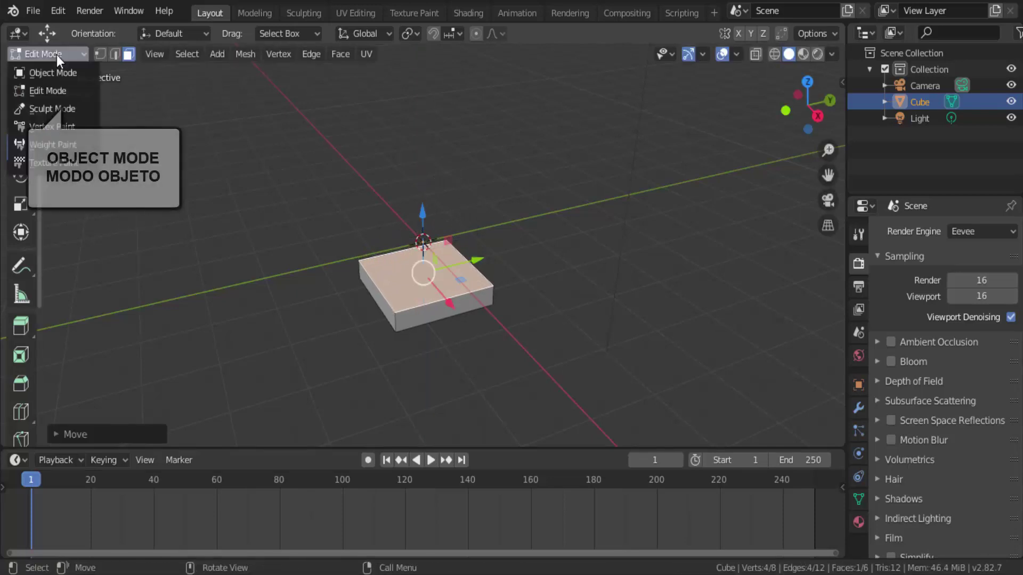
click(54, 72)
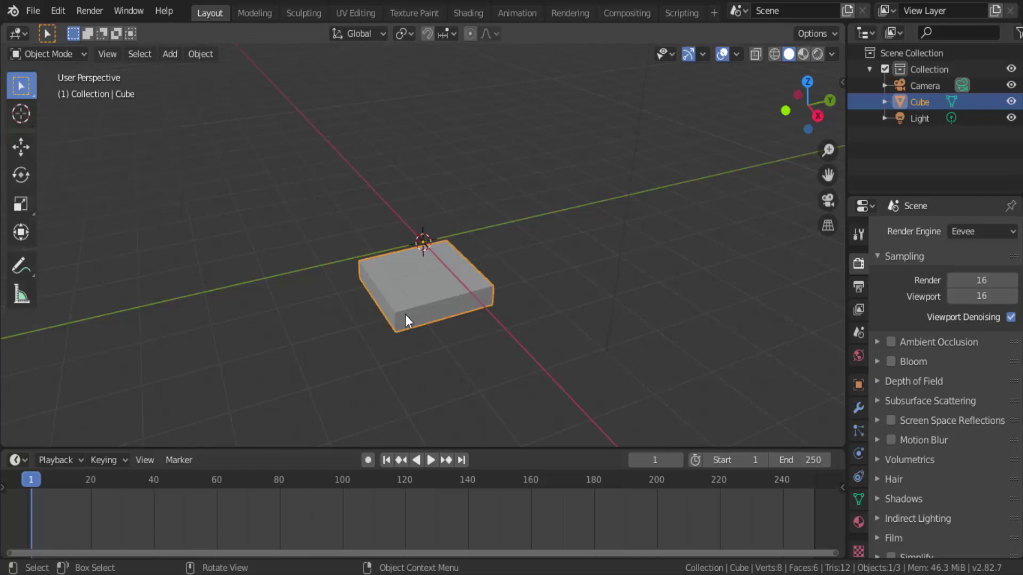
Move the slab up 1 m along the global Z axis
key(g)
key(z)
key(1)
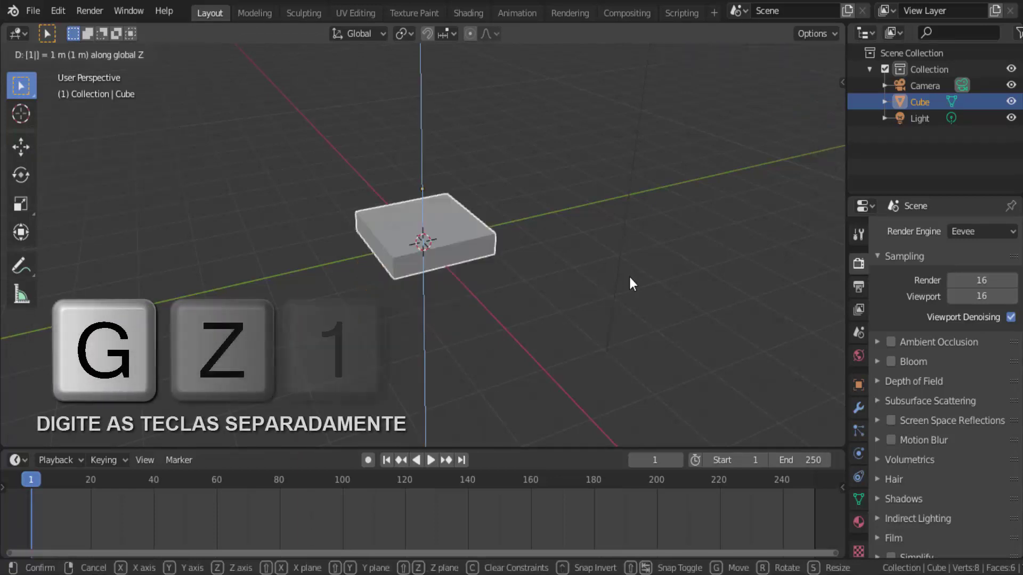
key(Return)
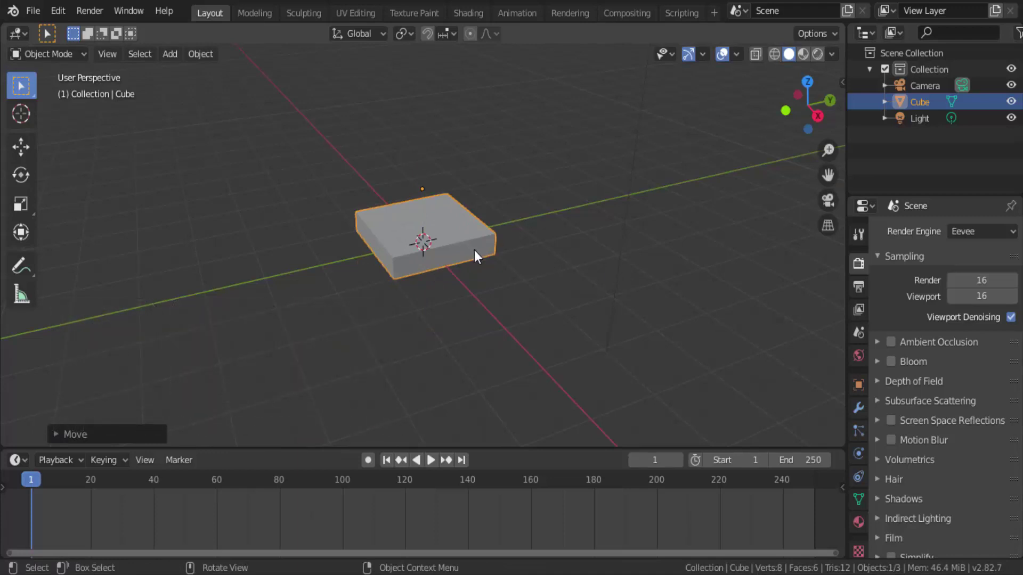
Duplicate the slab about 0.4 m upward along Z and scale the copy down to about 0.8
key(shift+d)
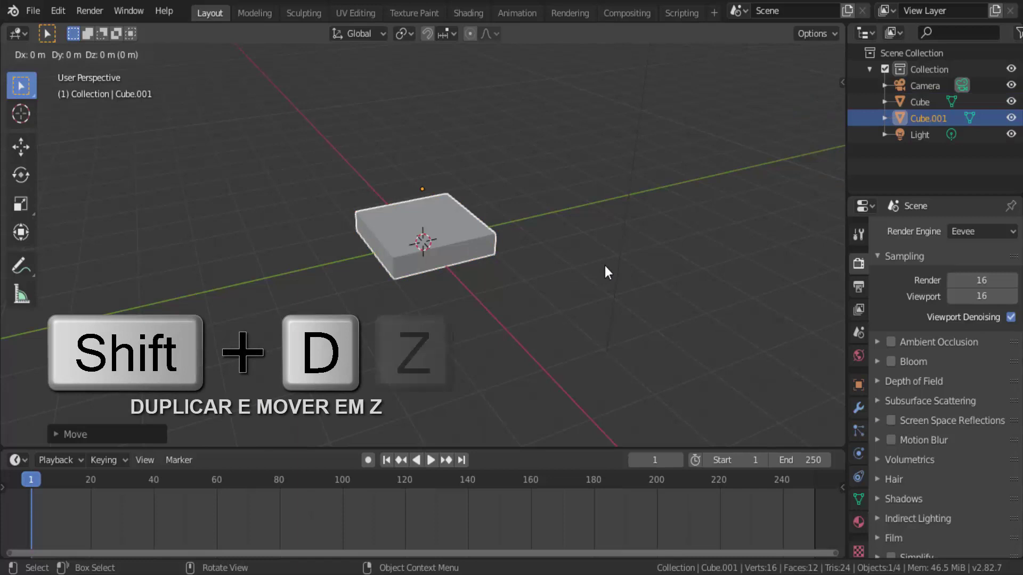
key(z)
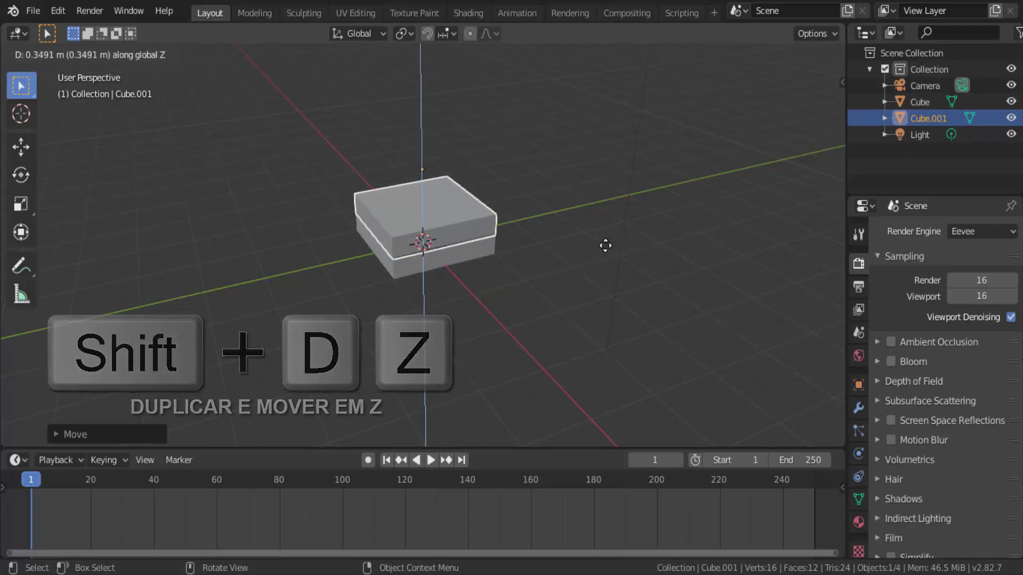
click(600, 265)
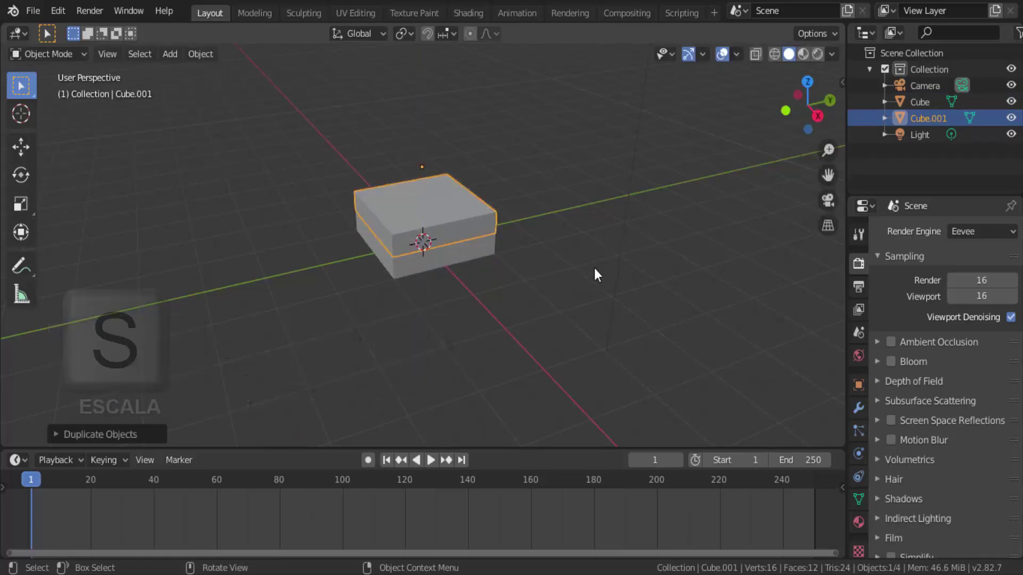
key(s)
click(549, 271)
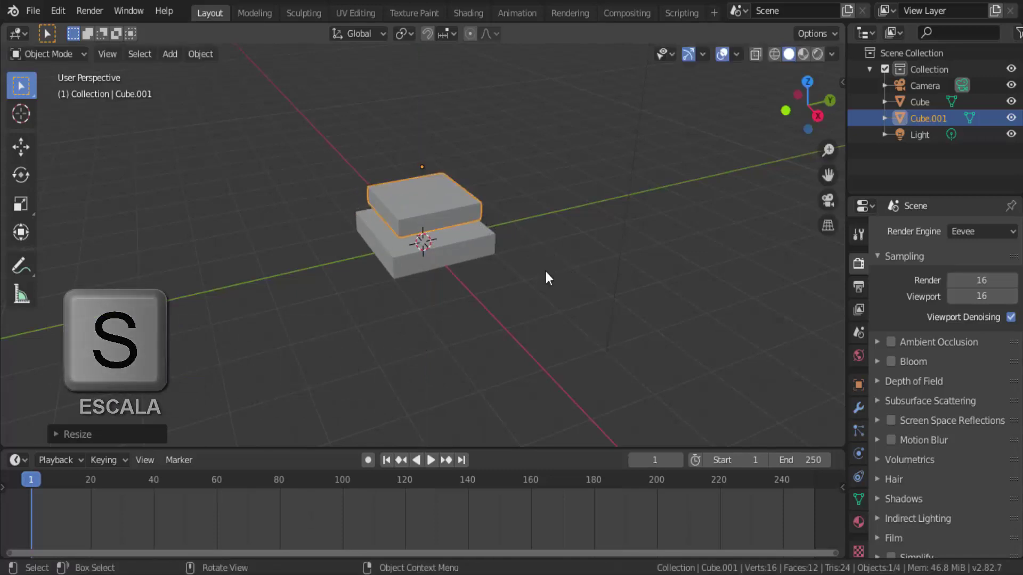
Lower the smaller slab along Z in front orthographic view so it rests just above the base slab
click(783, 111)
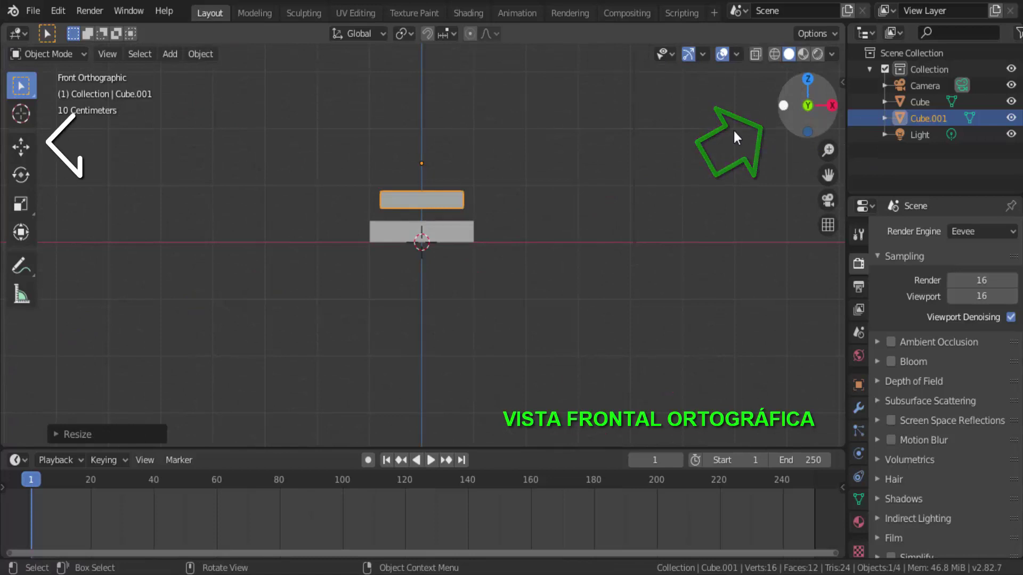
click(26, 149)
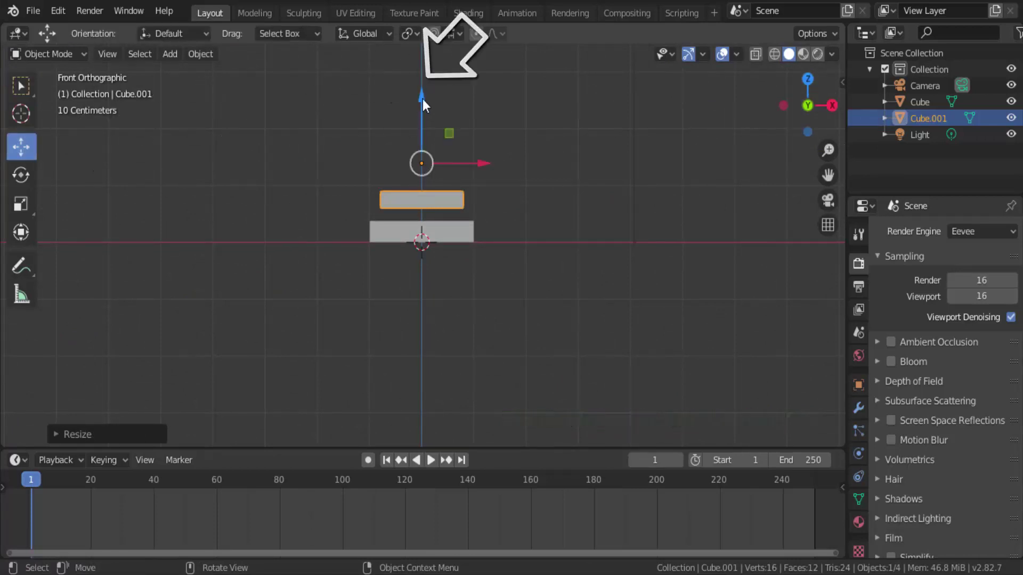
drag(421, 99, 409, 114)
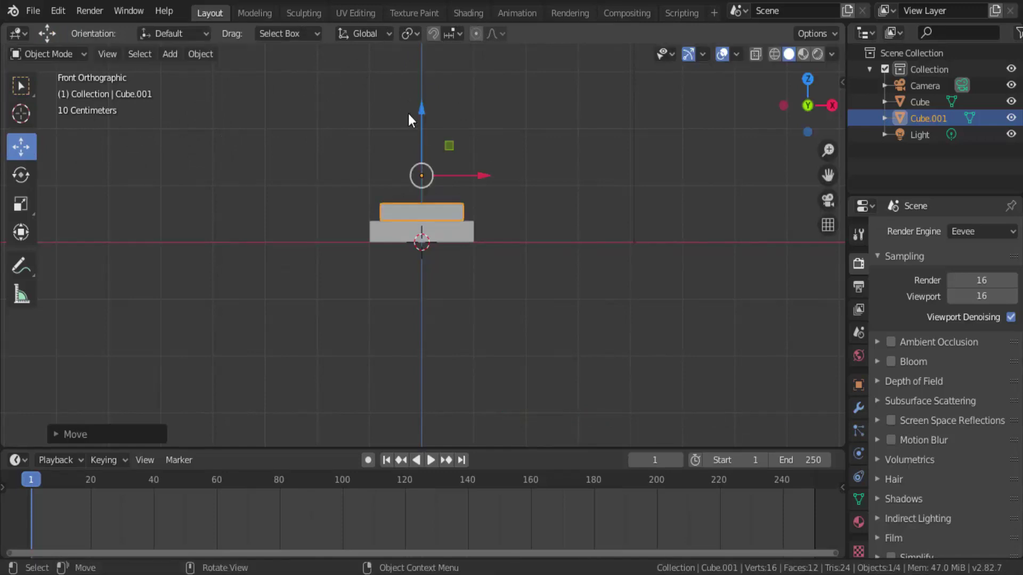
Stack a third step by duplicating the second slab upward along Z, scaling it to about 0.8 and seating it on top
key(shift+d)
key(z)
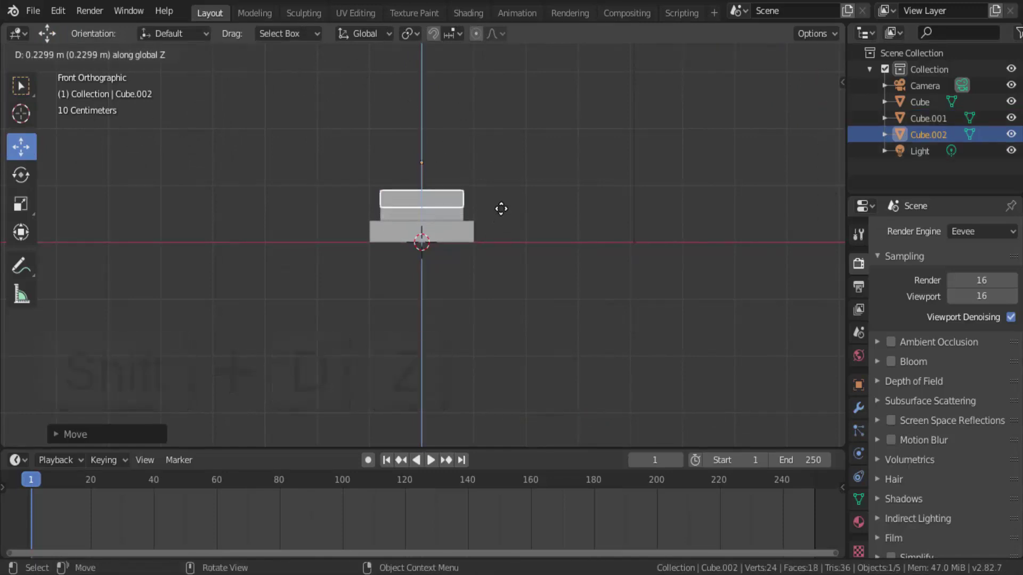
click(500, 205)
key(s)
click(483, 195)
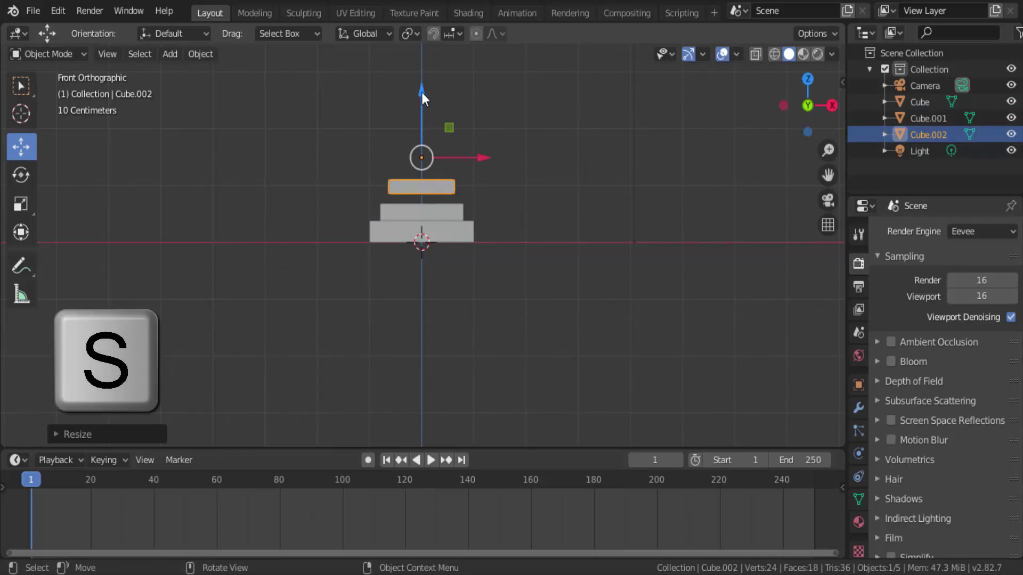
drag(422, 97, 416, 100)
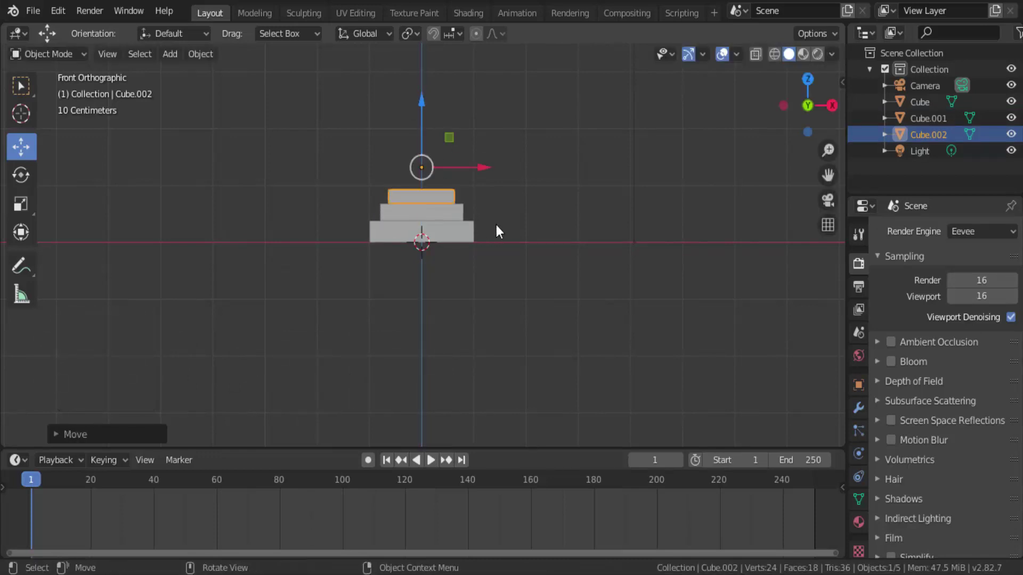
drag(794, 120, 834, 148)
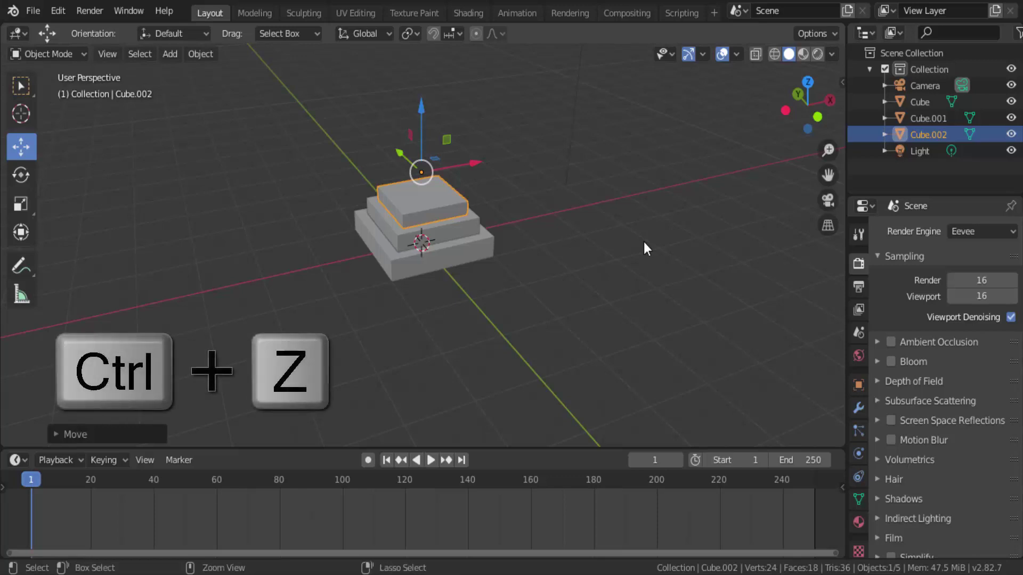
Undo both slab duplicates with their scaling and moves, keeping only the base slab
key(ctrl+z)
key(ctrl+z)
key(ctrl+z)
key(ctrl+z)
key(ctrl+z)
key(ctrl+z)
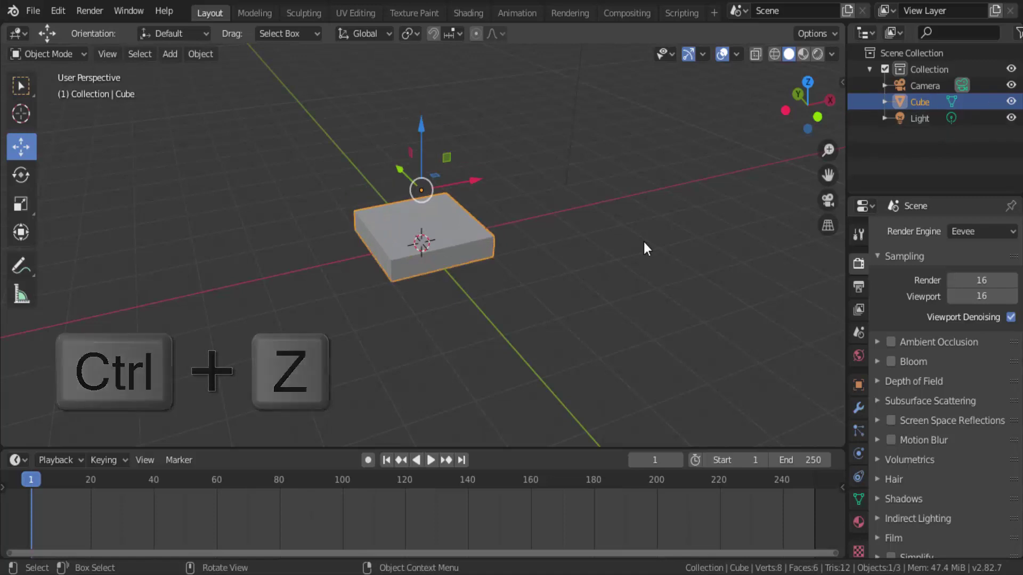
Add a Plain Axes empty at the world origin, working in front orthographic view with the select tool active
click(821, 121)
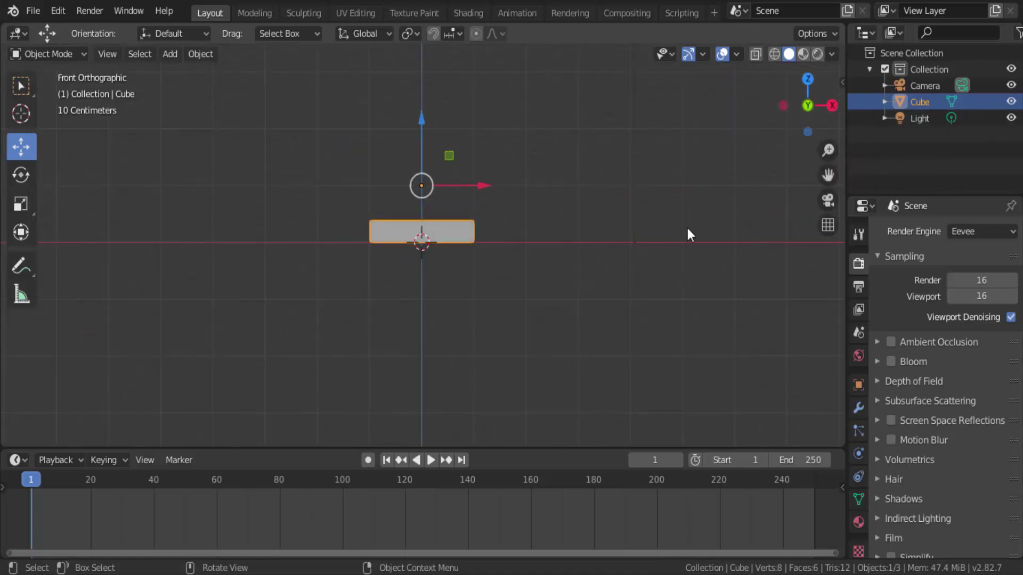
click(20, 86)
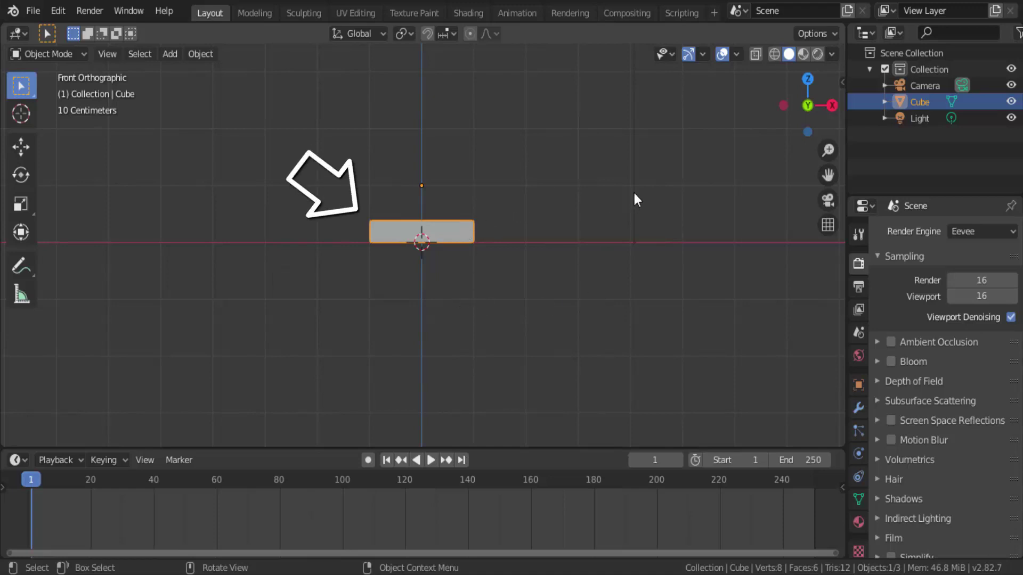
key(shift+a)
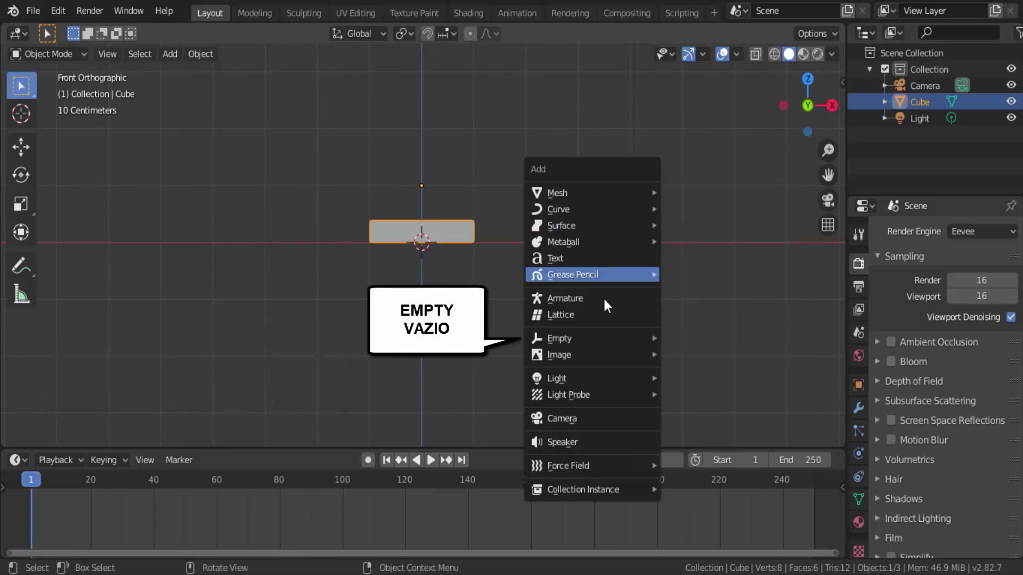
mouse_move(599, 338)
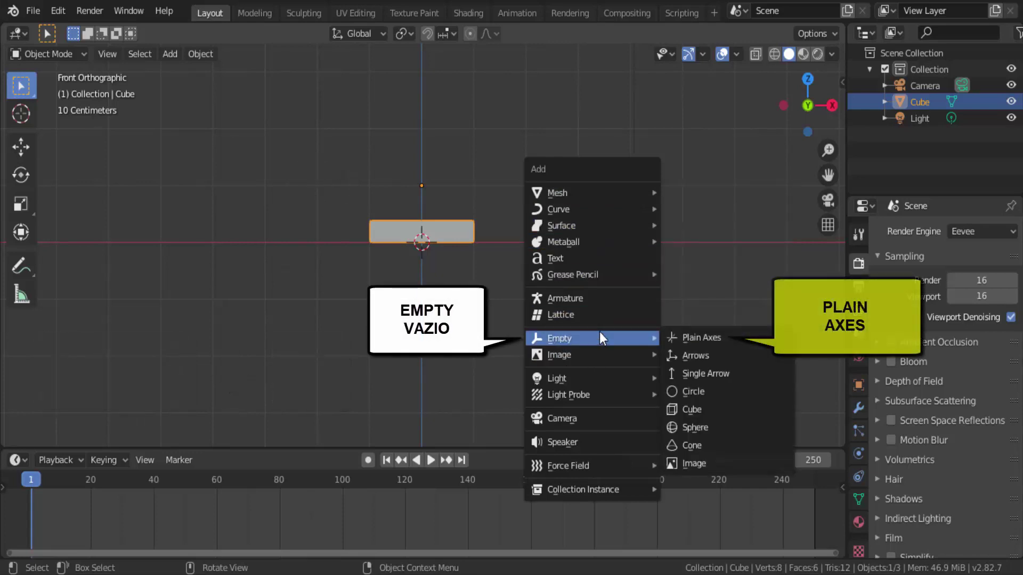
click(699, 339)
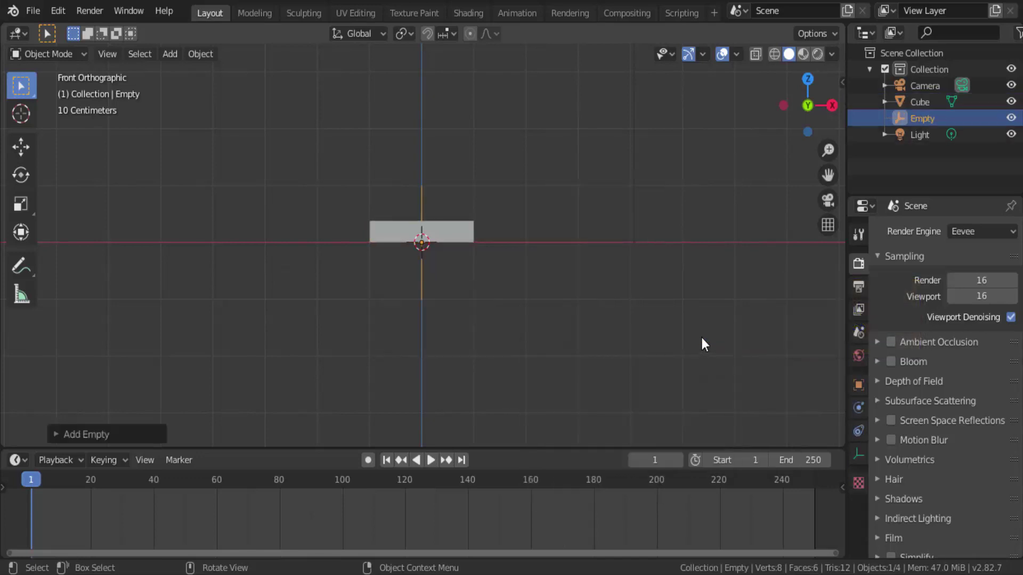
Inspect the empty inside the slab in wireframe shading from an angle, and restore the front view with solid shading
click(774, 54)
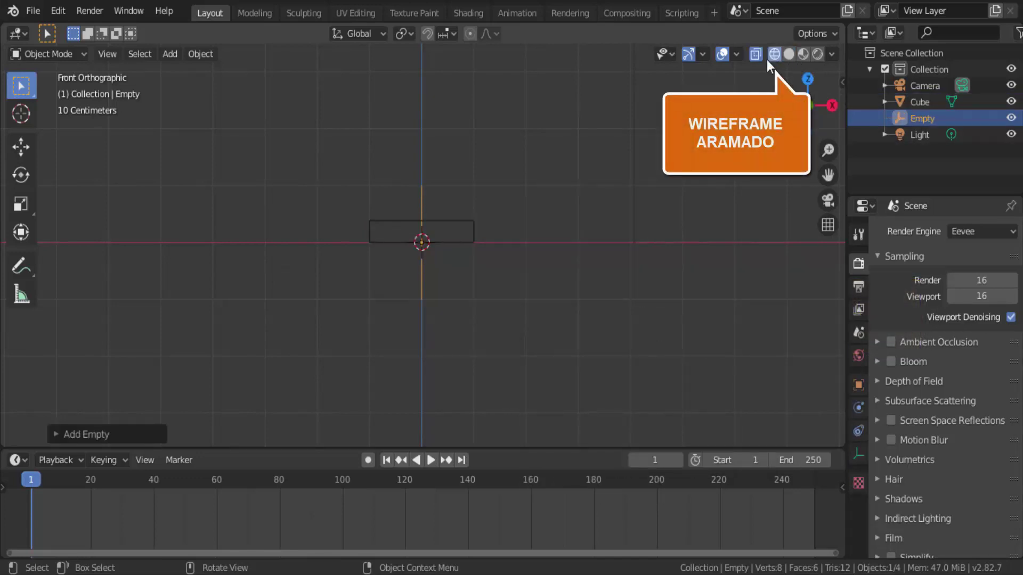
drag(794, 119, 709, 167)
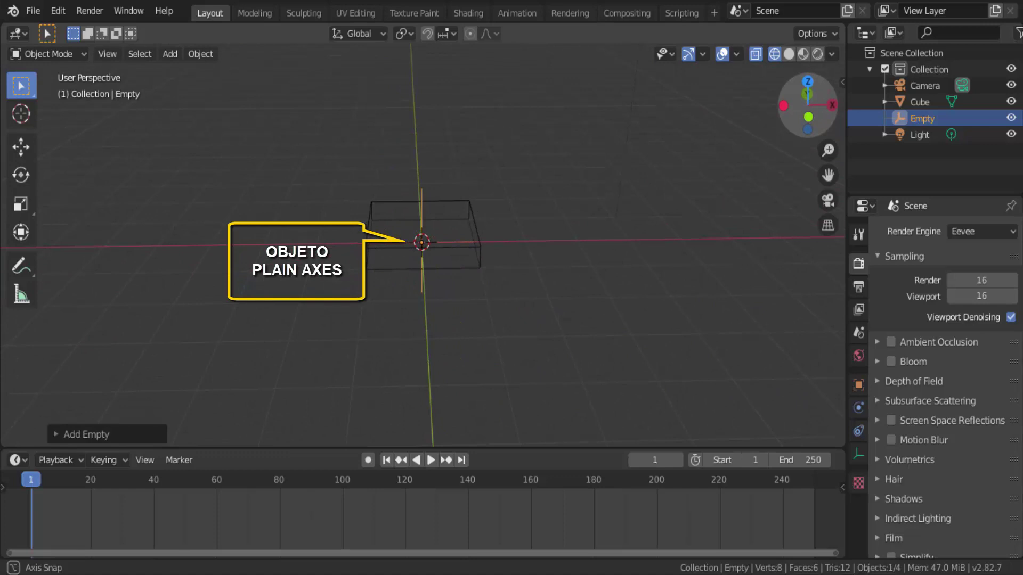
click(808, 116)
click(789, 53)
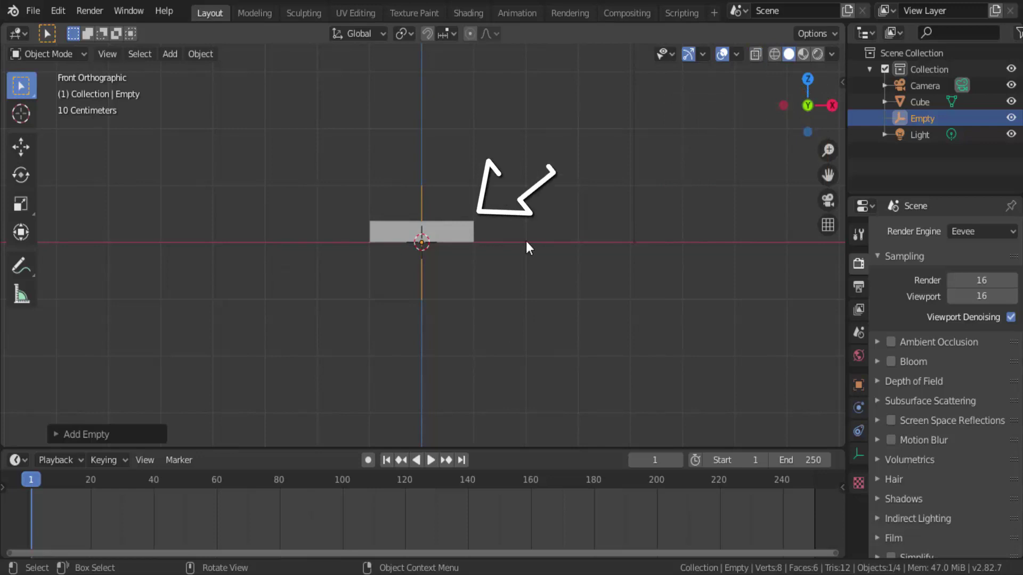
Add an Array modifier to the flattened cube and set its count to 15
click(457, 232)
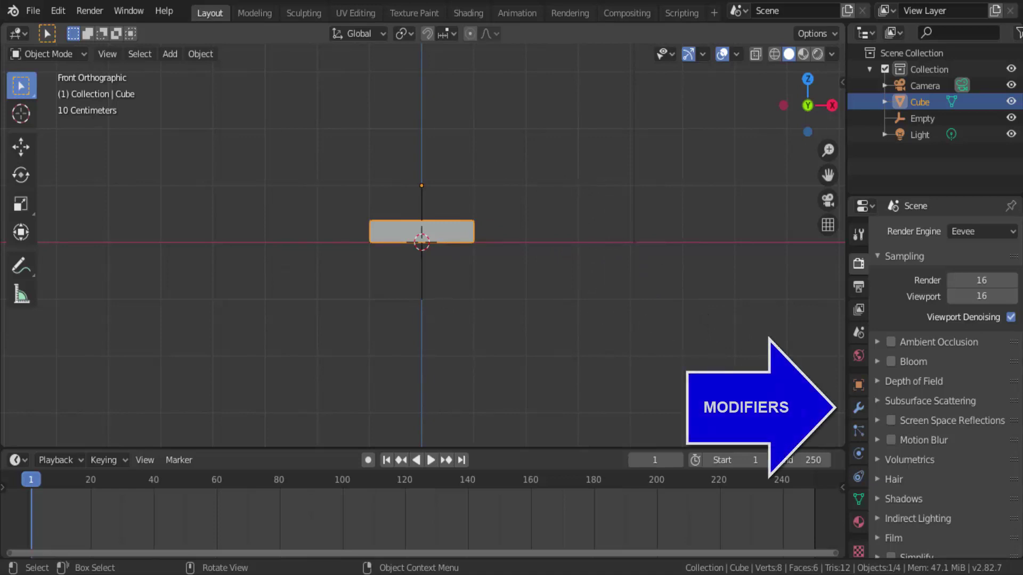
click(858, 409)
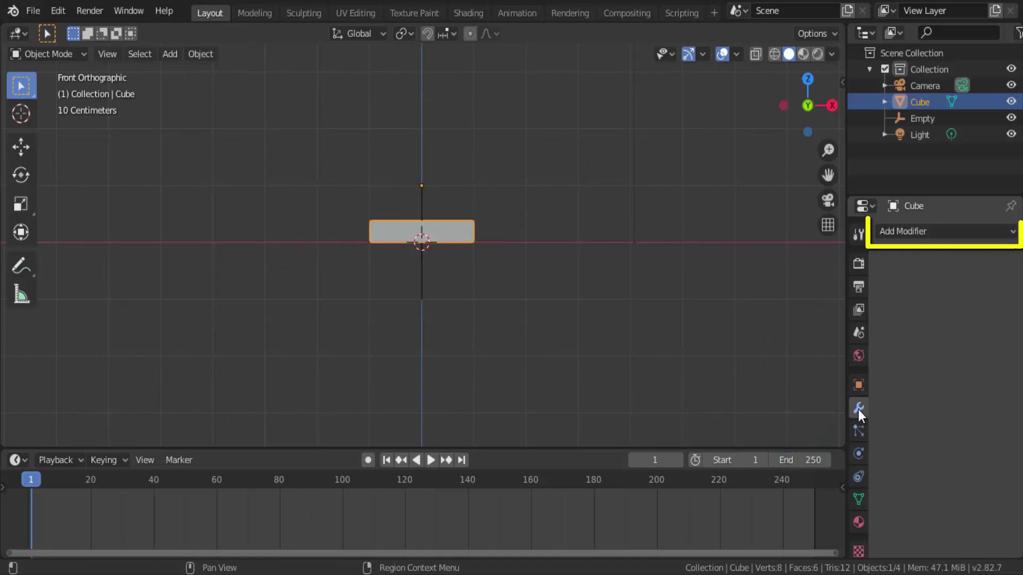
click(939, 229)
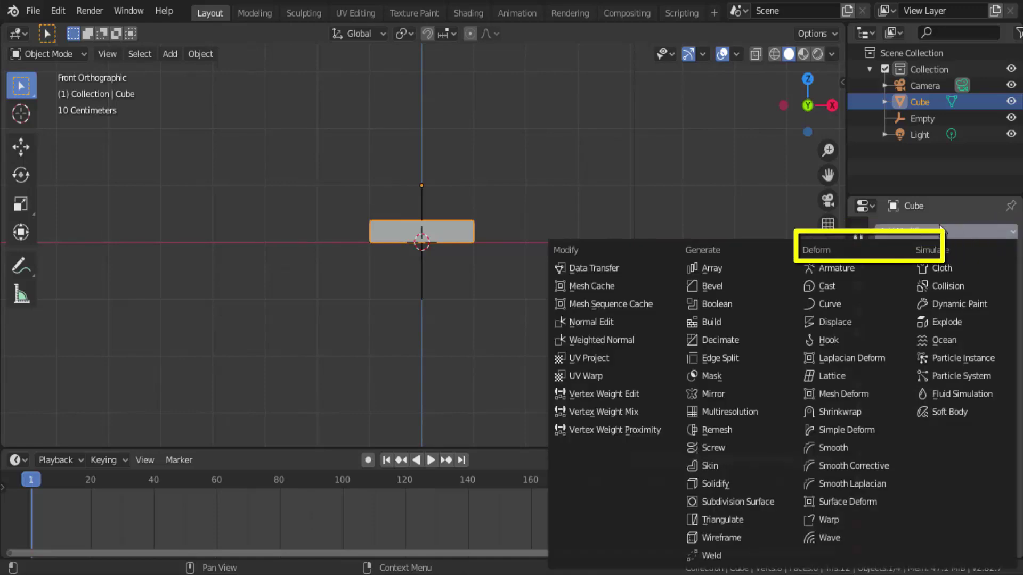
click(701, 270)
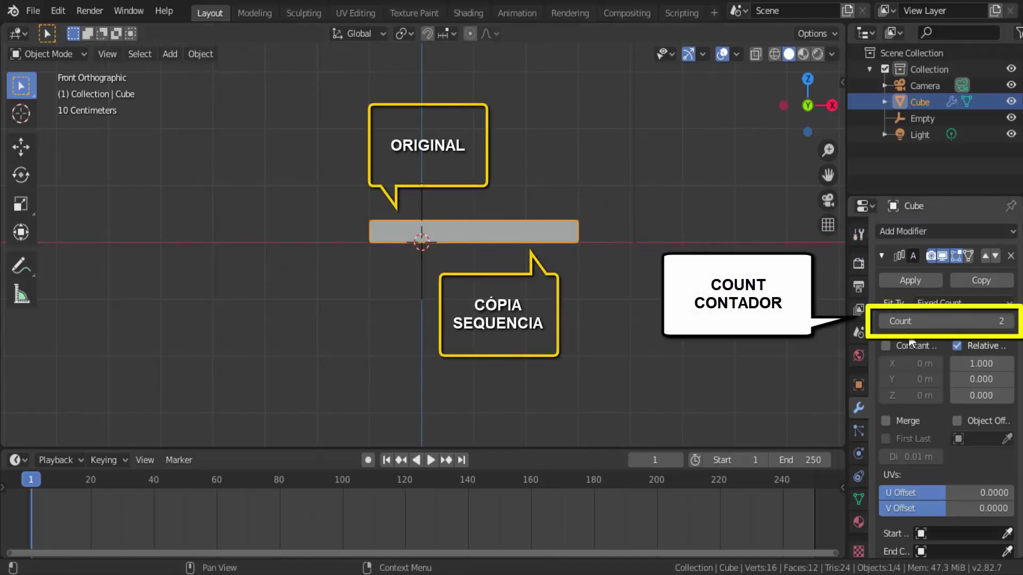
click(996, 322)
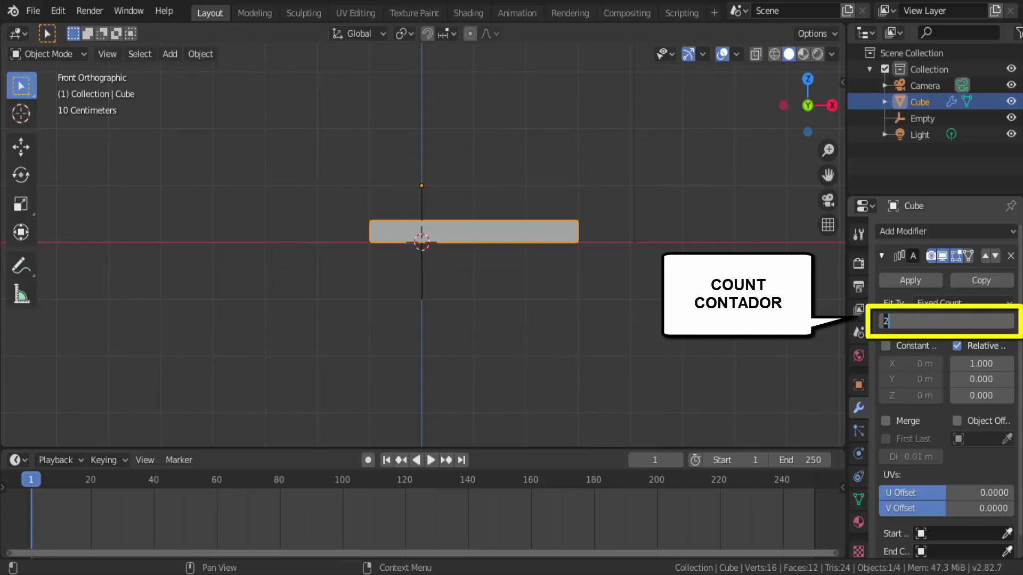
text(15)
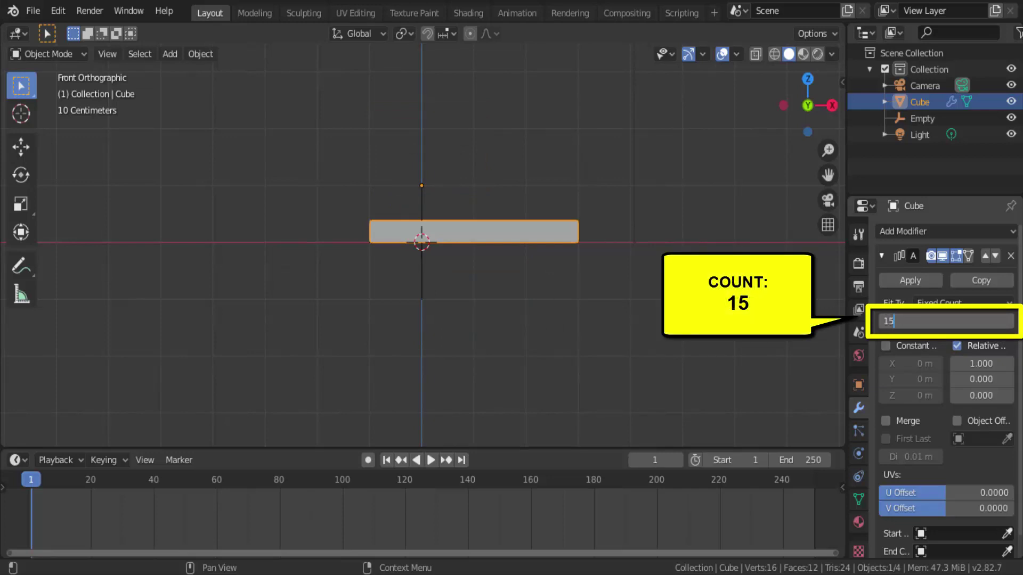
key(Return)
scroll(619, 286, down, 6)
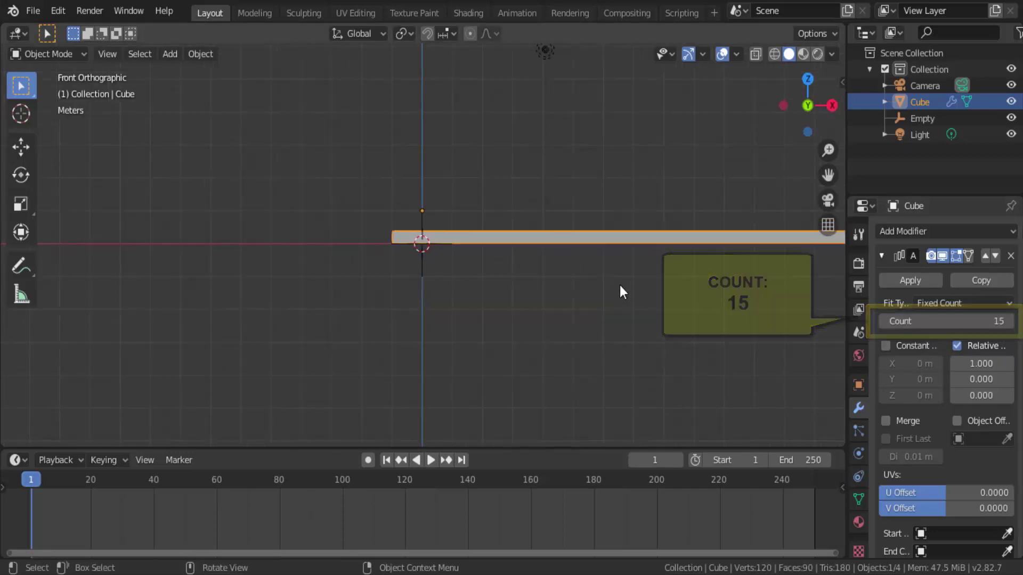
scroll(619, 285, down, 2)
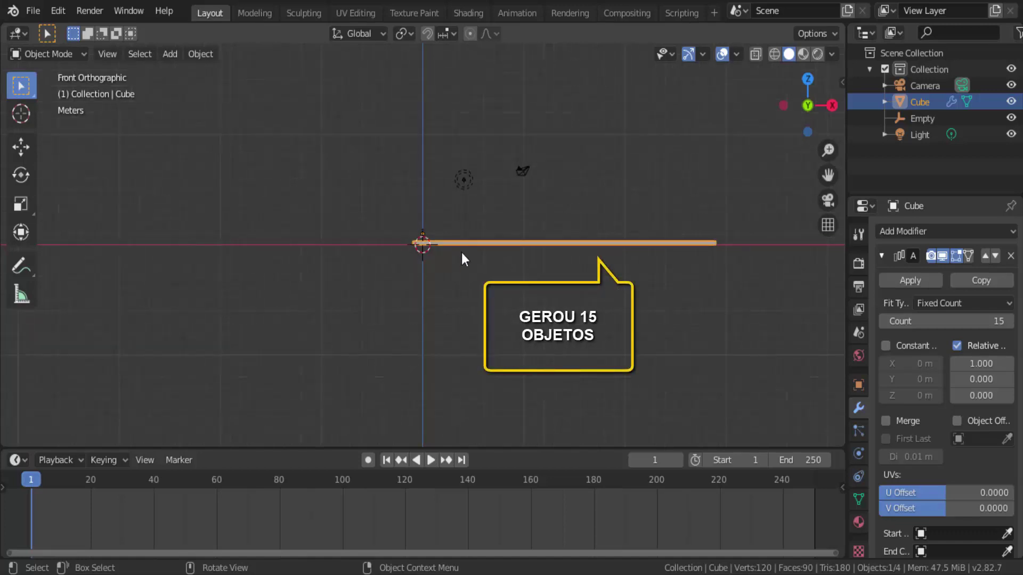
scroll(693, 296, up, 4)
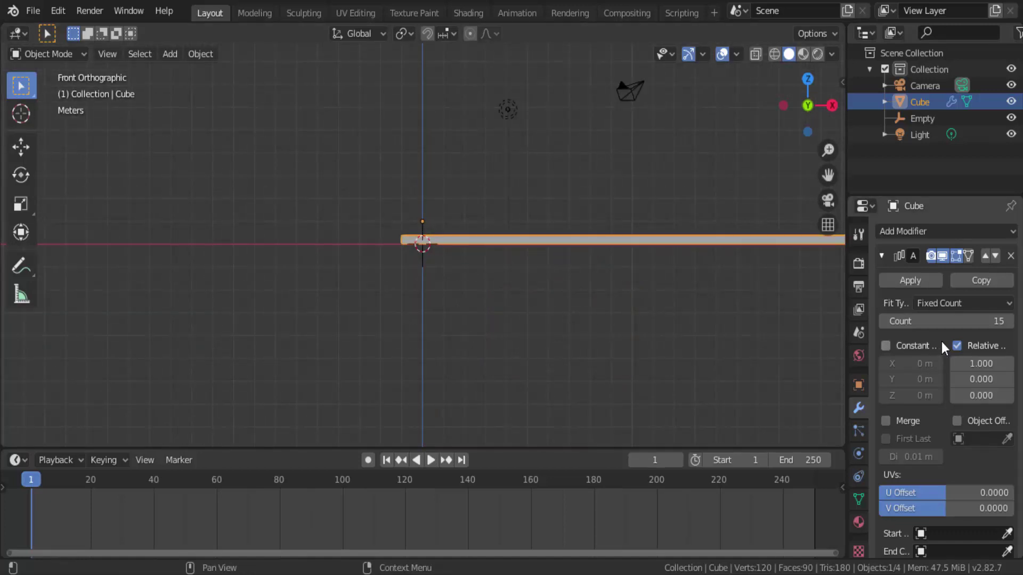
Switch the array from relative offset to object offset, using the Empty as the offset object
click(957, 346)
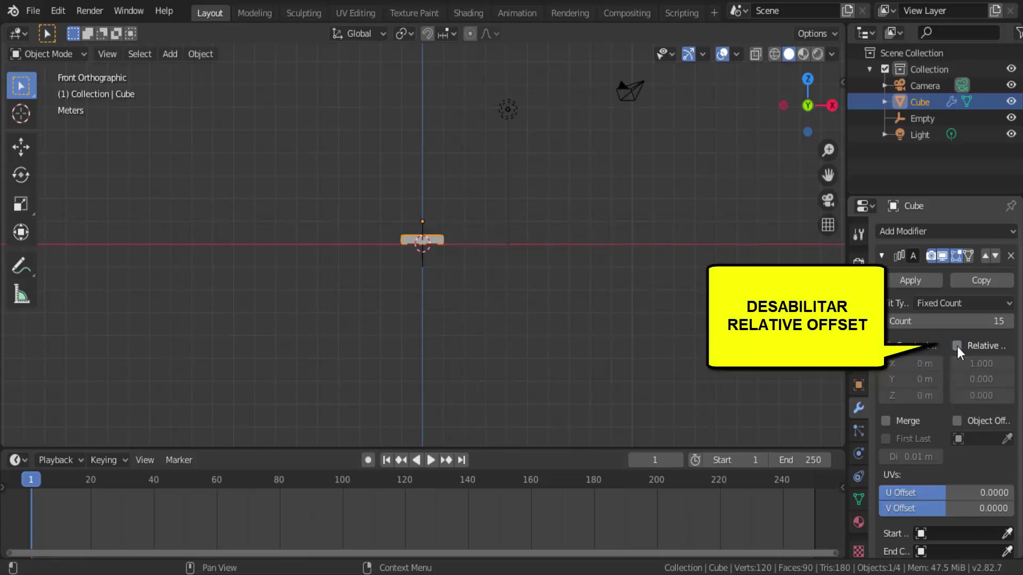
scroll(516, 284, up, 4)
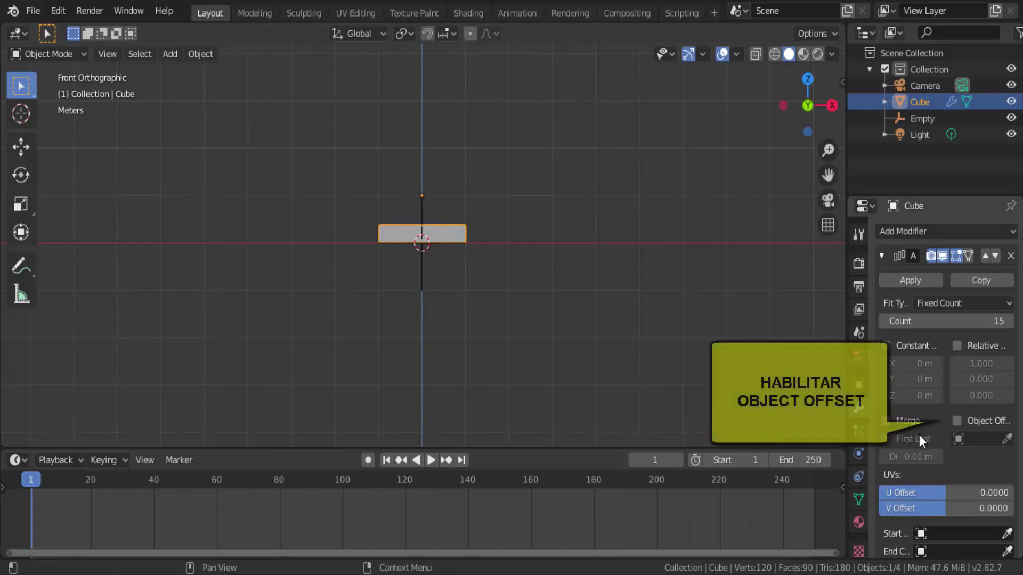
click(956, 420)
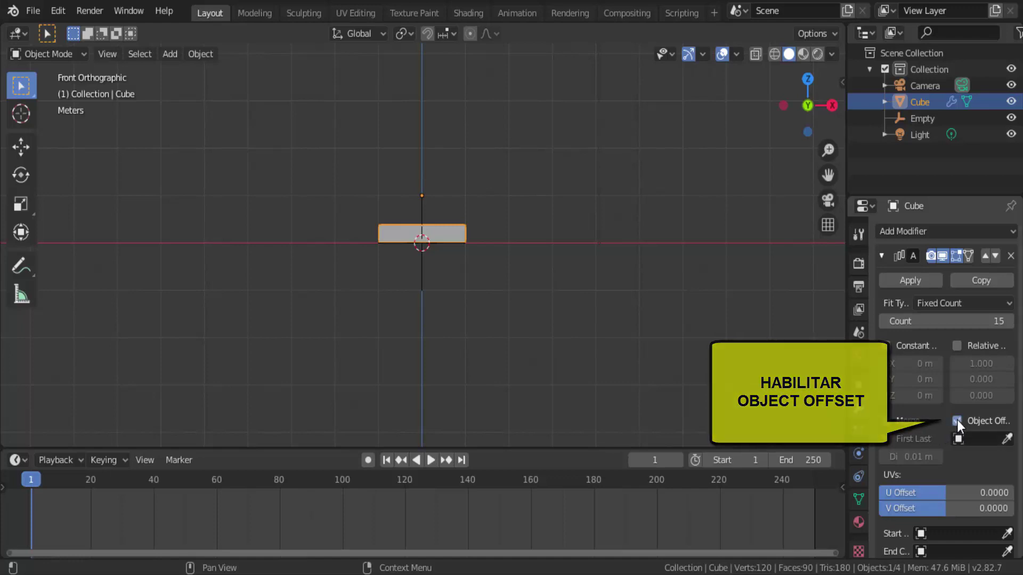
click(992, 439)
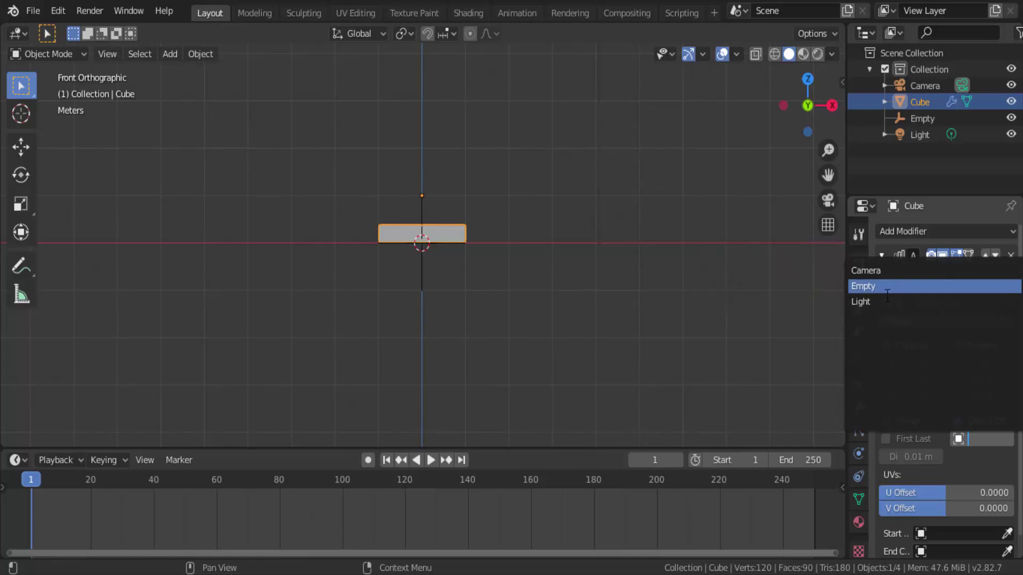
click(985, 471)
click(1008, 440)
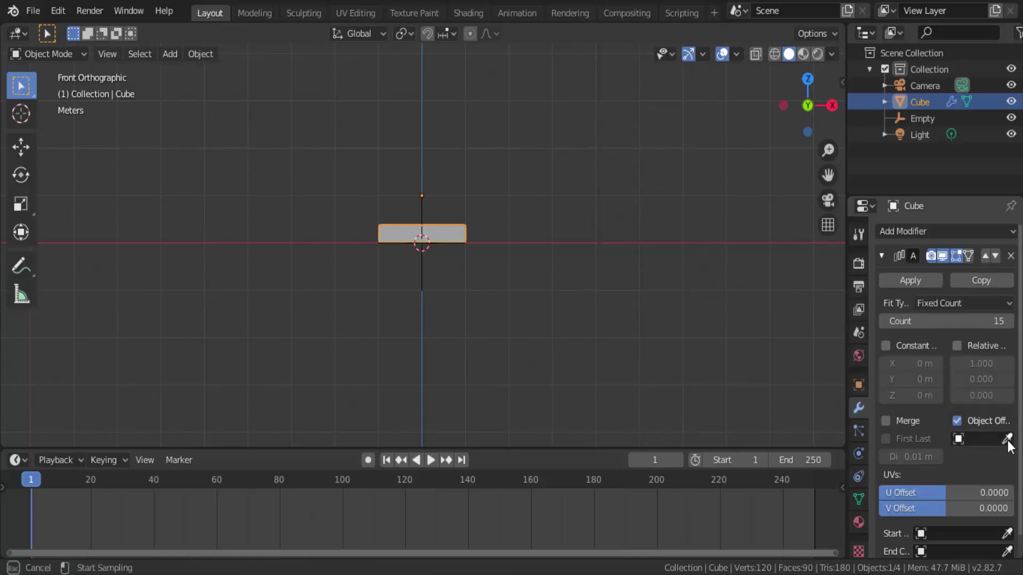
click(425, 207)
scroll(469, 262, down, 5)
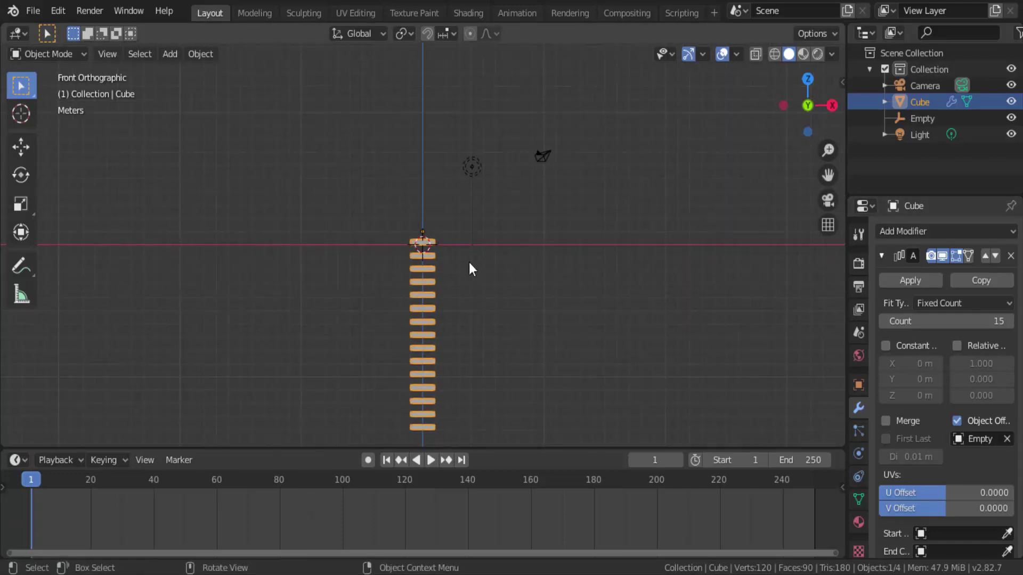
Move the empty up along Z to about 1.39 m so the arrayed slabs stack upward from the base
scroll(472, 277, up, 10)
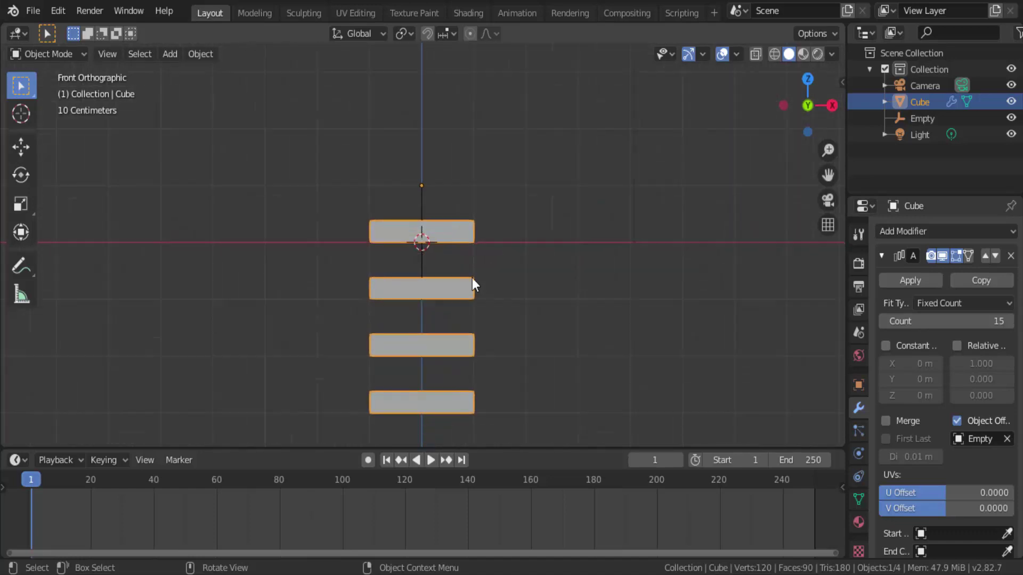
scroll(472, 278, down, 3)
click(423, 267)
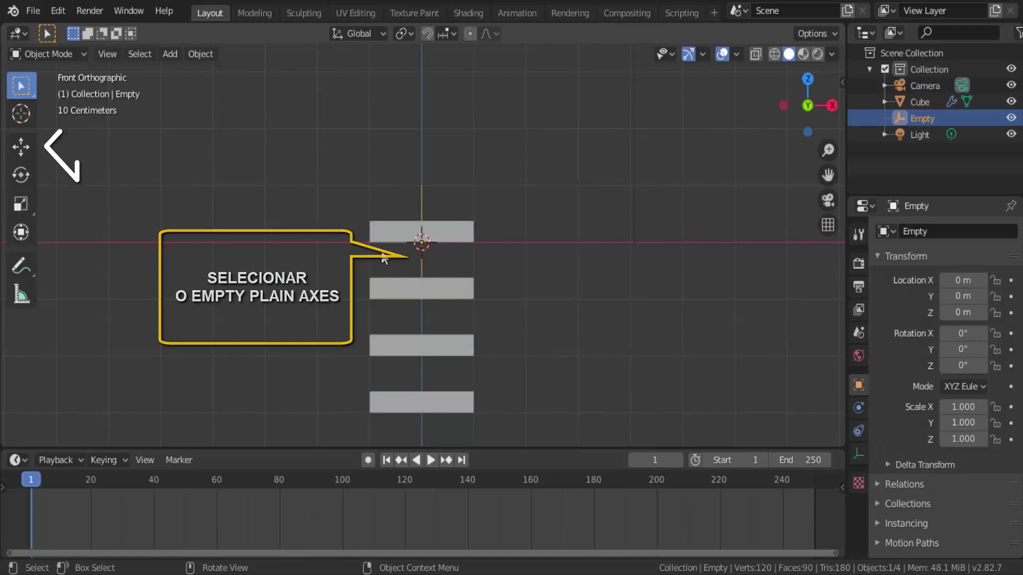
click(22, 148)
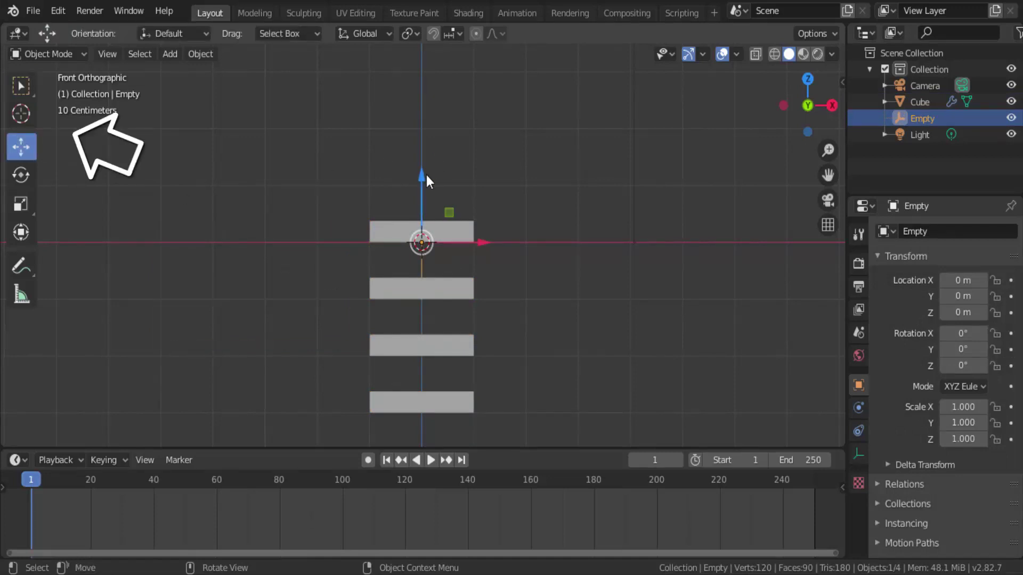
drag(420, 179, 426, 98)
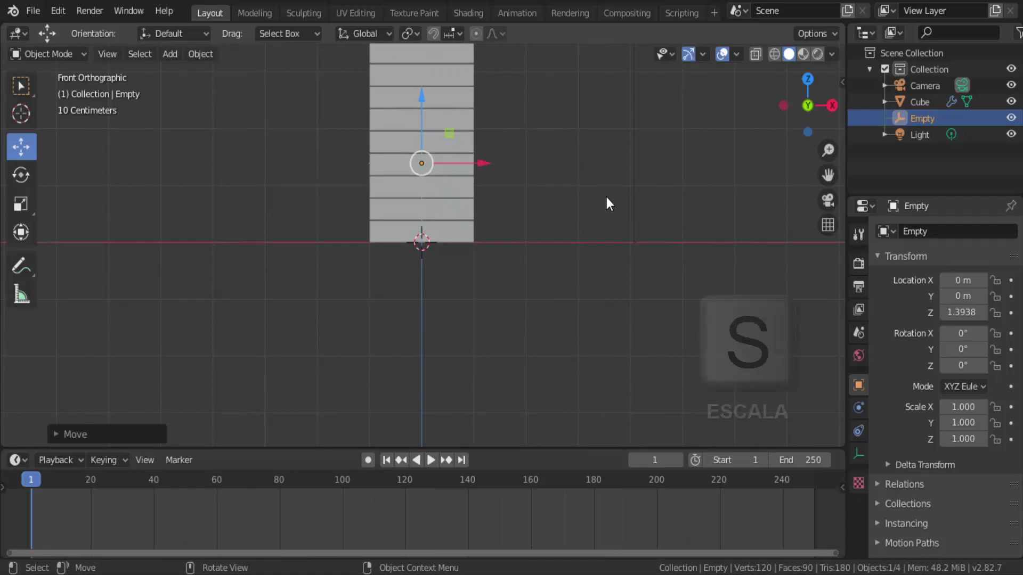
Scale the empty to about 0.846 and lower it along Z to about 1.24 m, closing the gaps between the tapering slabs
key(s)
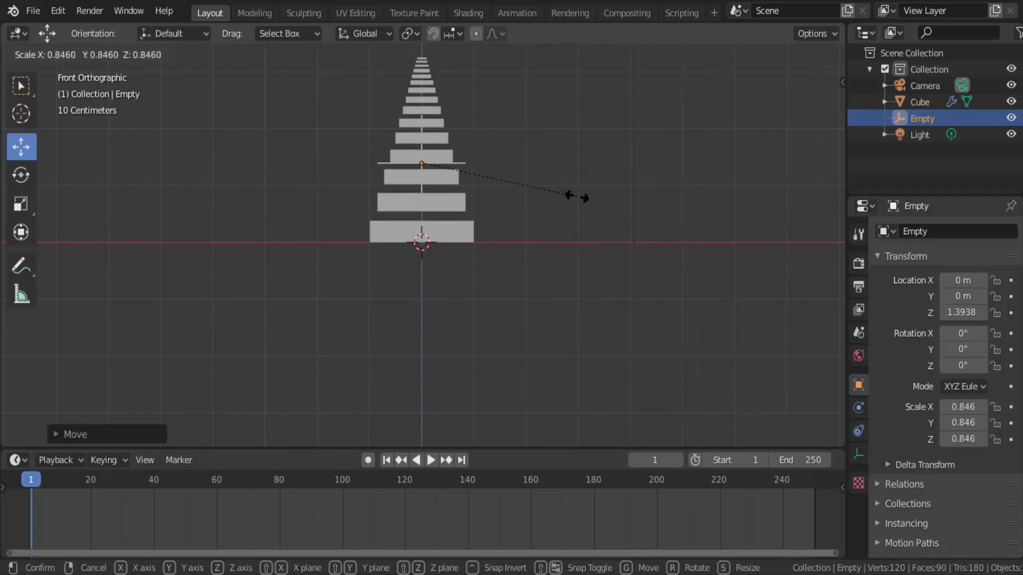
click(575, 197)
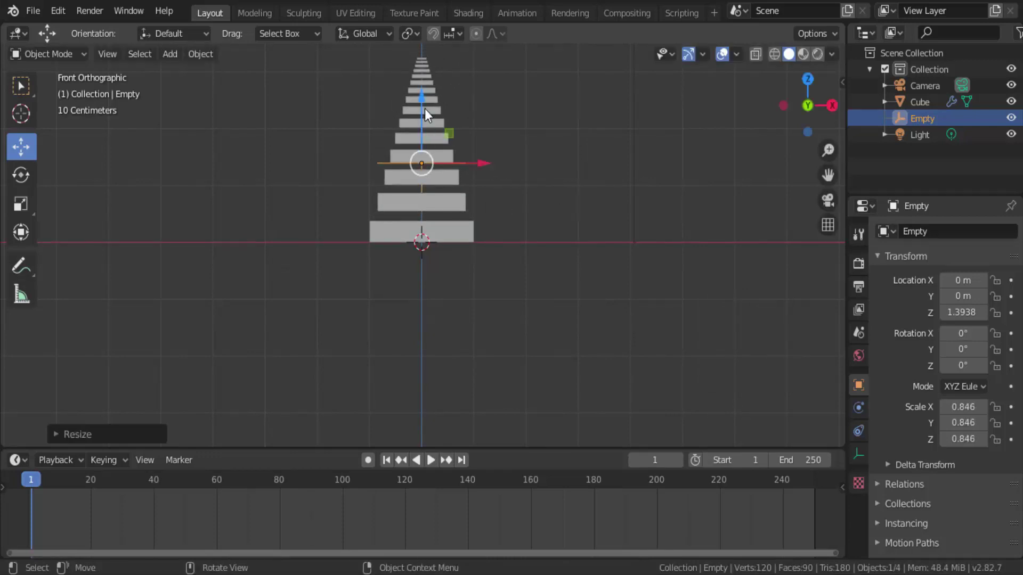
key(g)
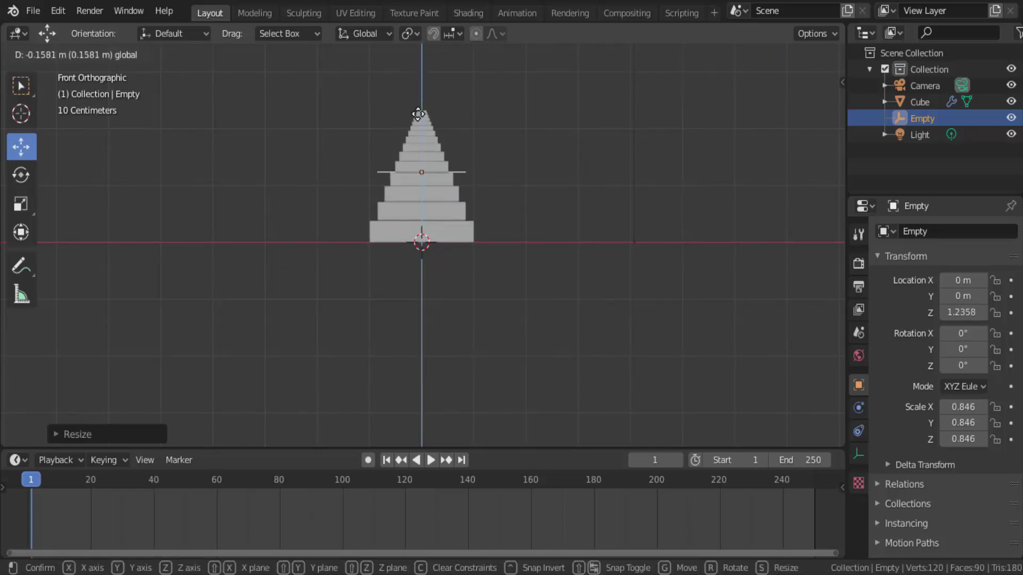
click(419, 113)
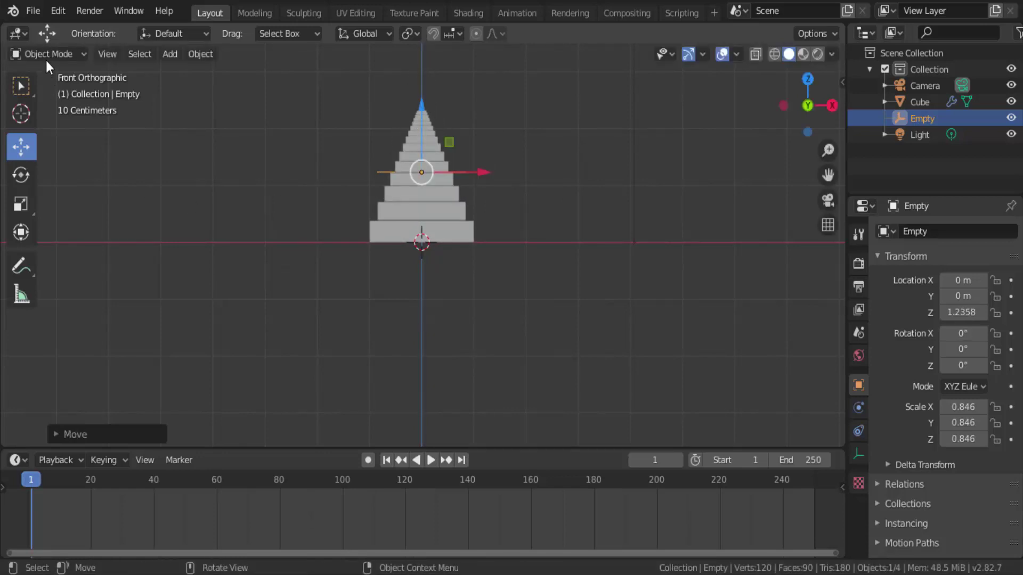
drag(789, 108, 620, 123)
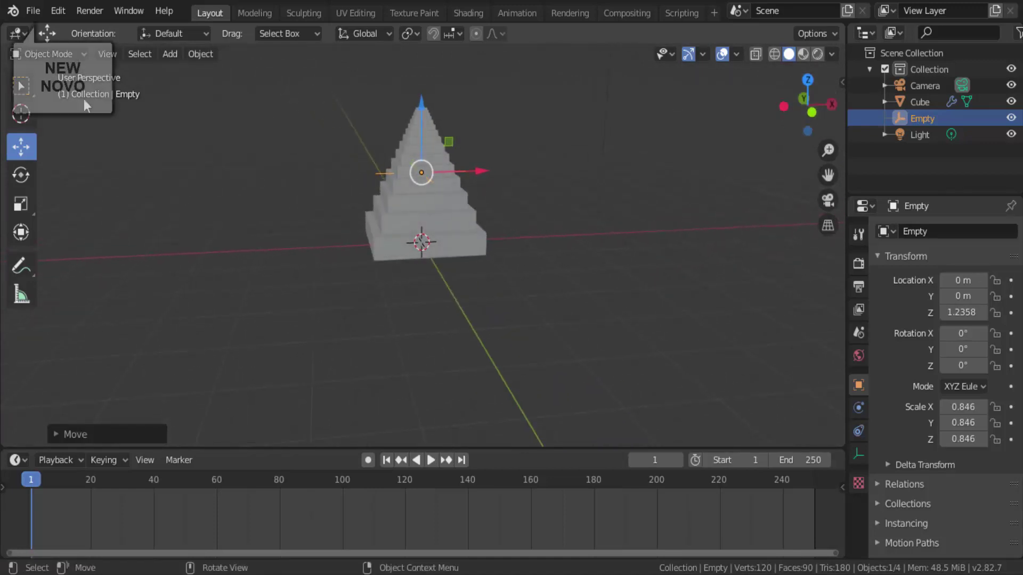
Start a new General file without saving the changes to the pyramid scene
click(33, 10)
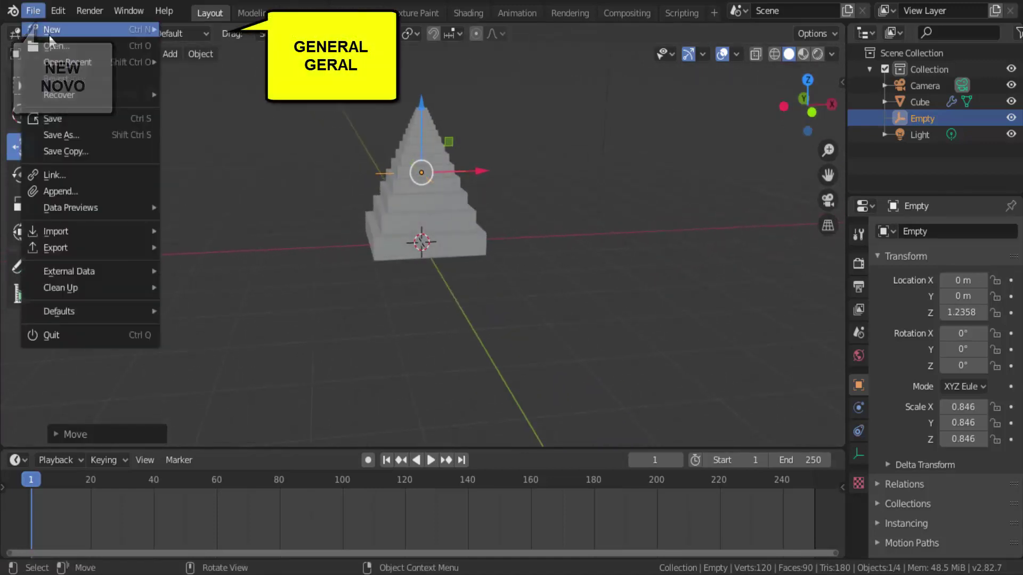
mouse_move(139, 29)
click(207, 28)
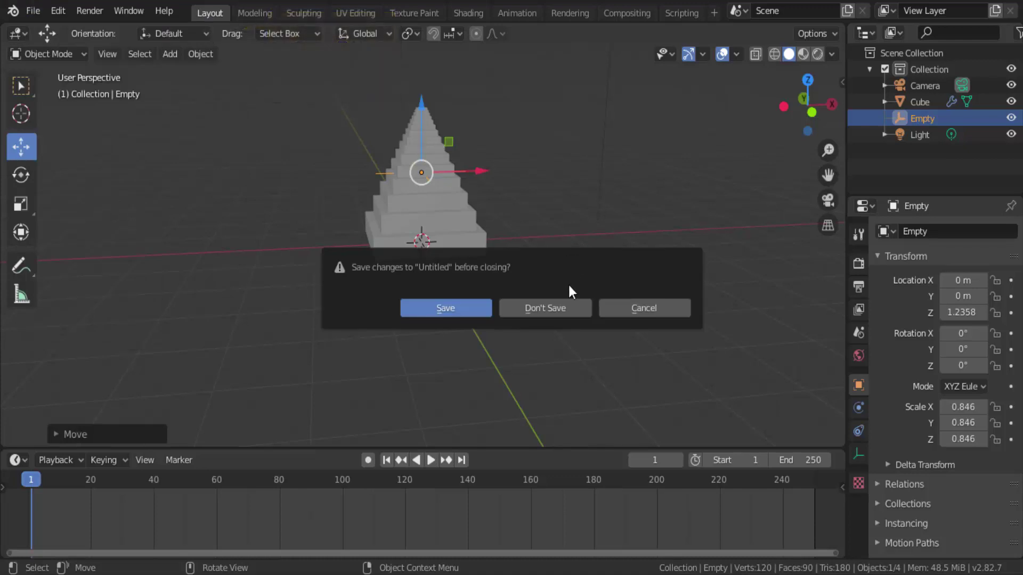
click(562, 308)
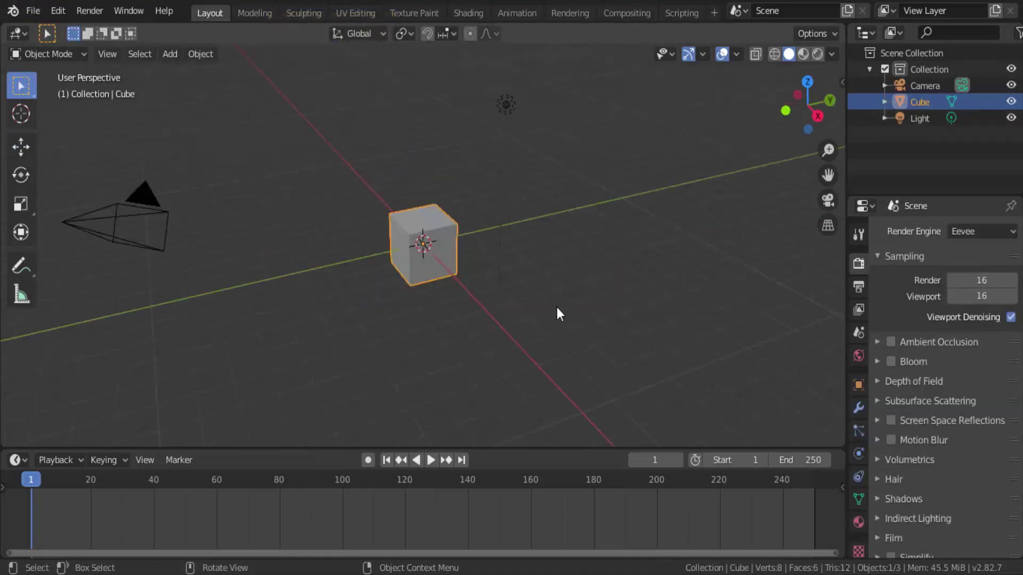
Put the default cube into Edit Mode in front orthographic view
click(783, 109)
scroll(578, 254, up, 6)
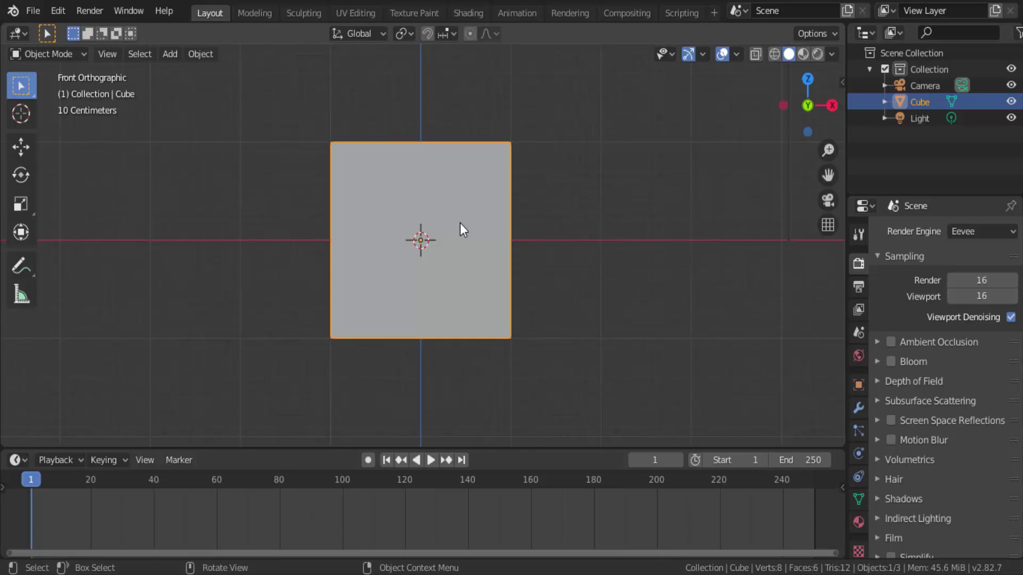
click(53, 53)
click(48, 91)
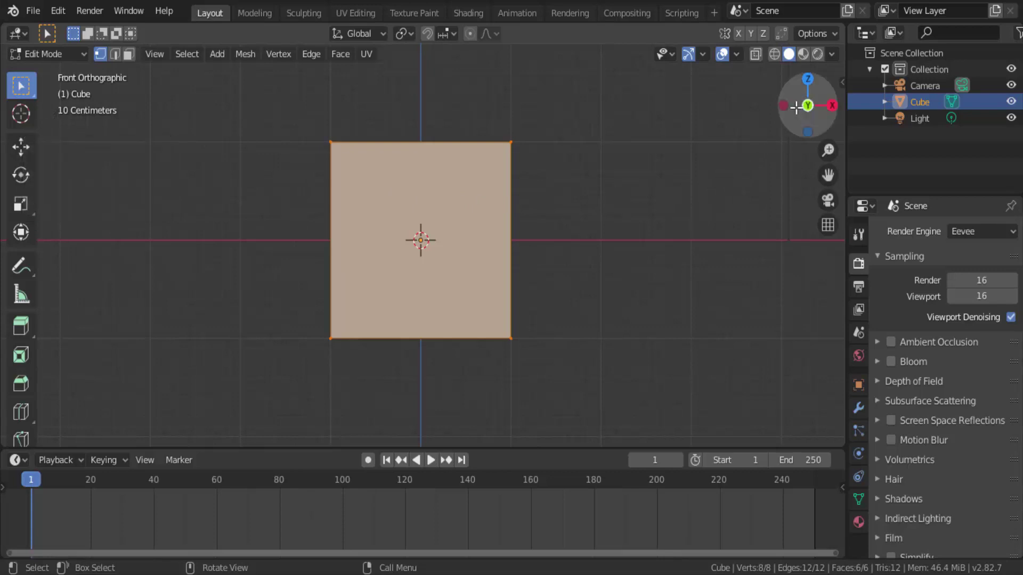
Select the loop of four side faces around the cube using face selection mode
mouse_move(796, 107)
mouse_down()
mouse_move(759, 99)
mouse_move(786, 124)
mouse_up()
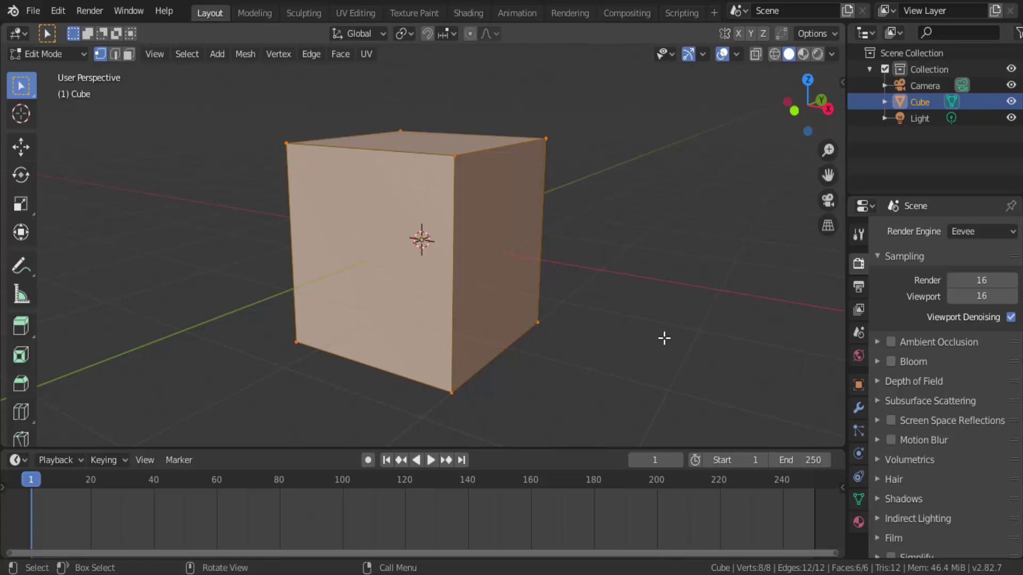
key(alt)
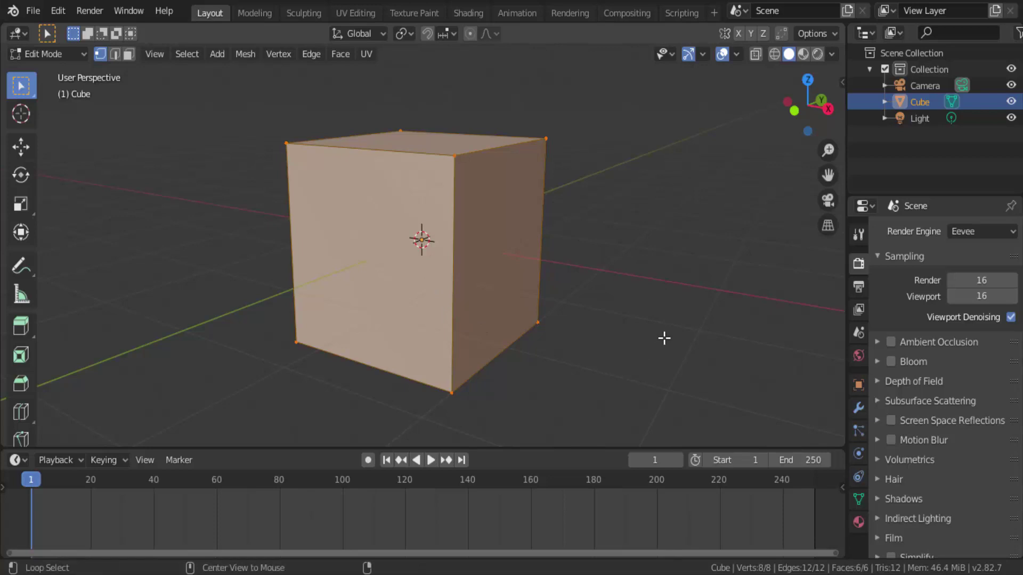
alt+click(451, 275)
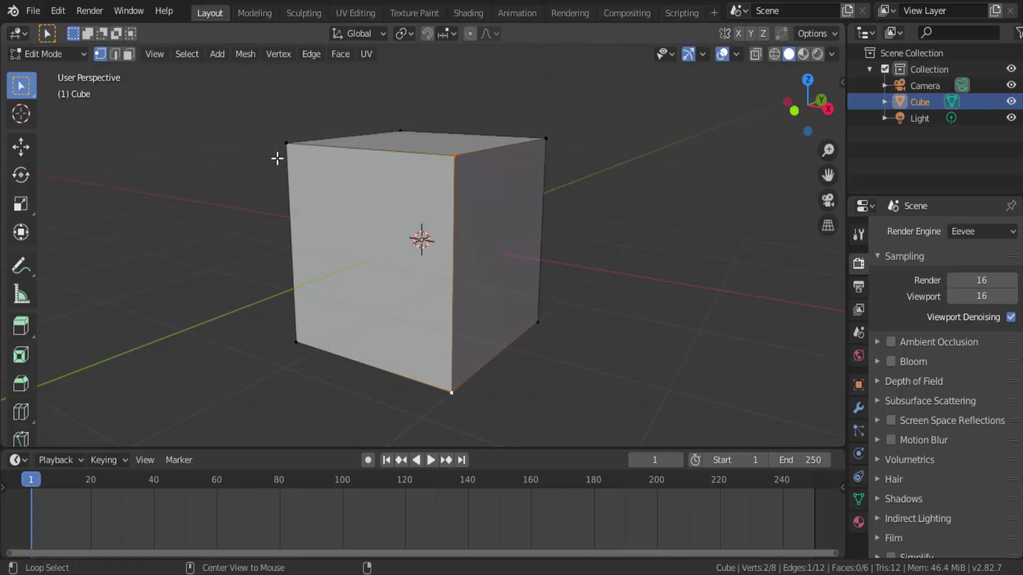
click(128, 55)
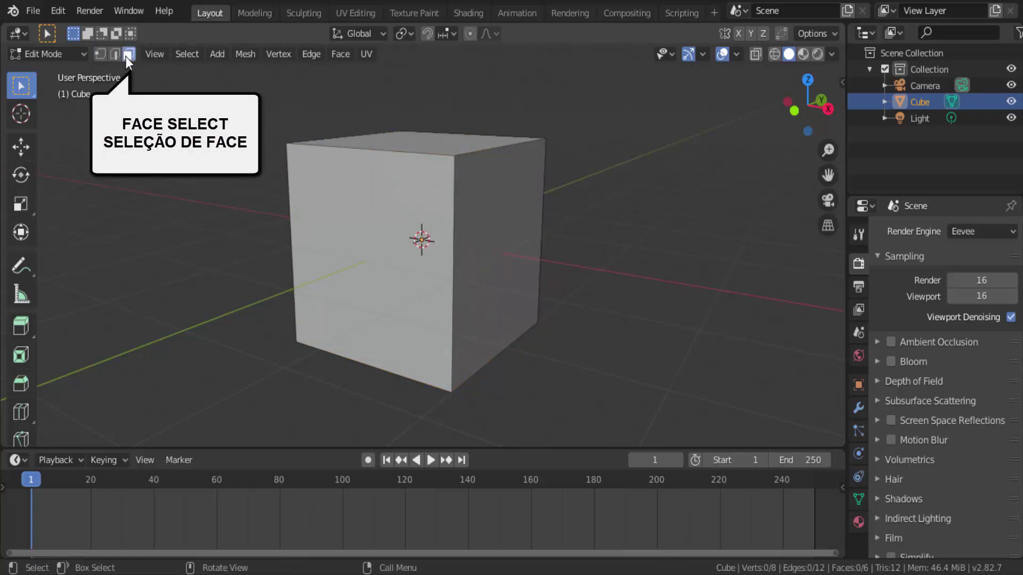
alt+click(456, 287)
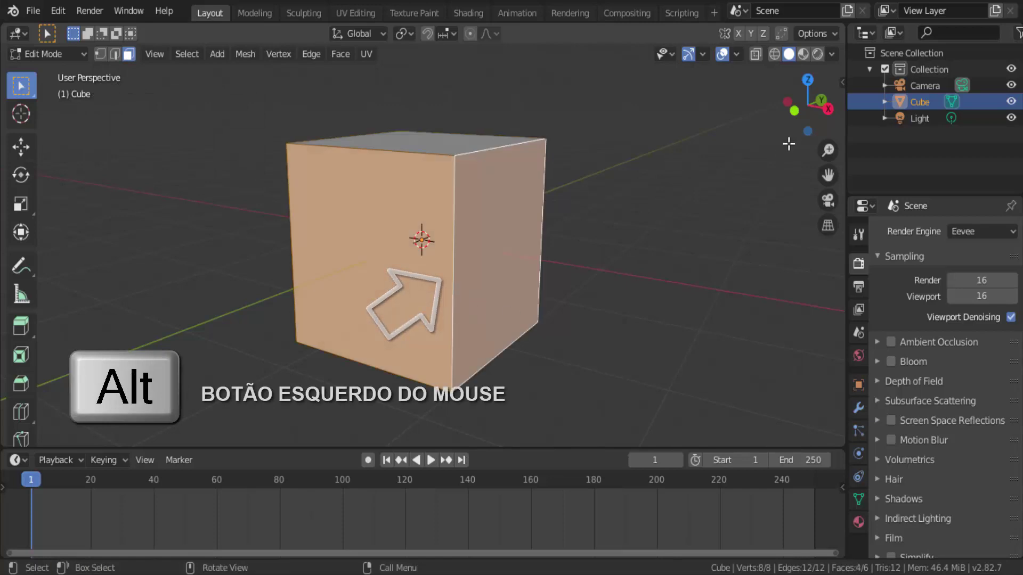
drag(804, 115, 780, 109)
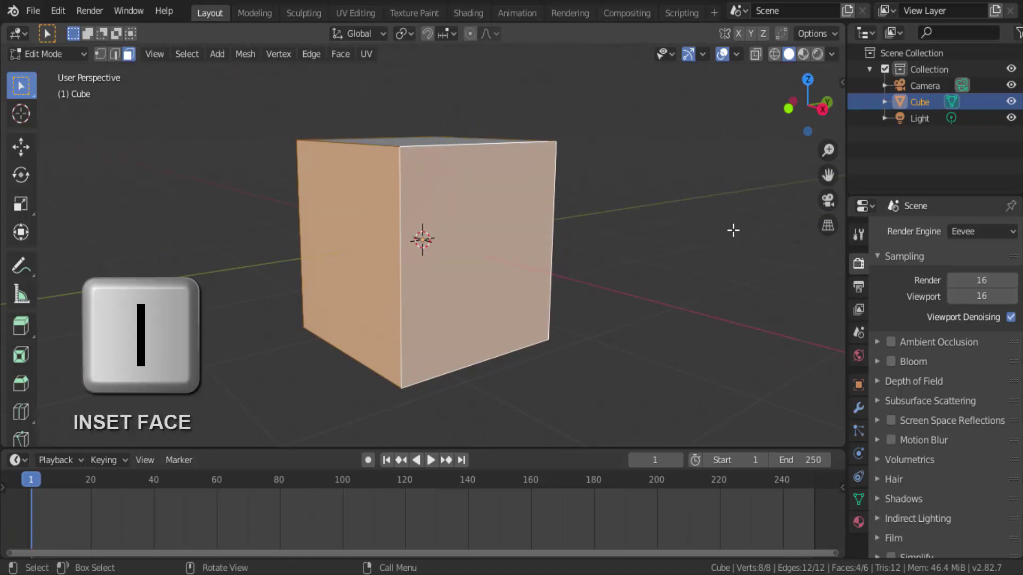
Inset the four selected side faces individually with a thickness of about 0.104 m
key(i)
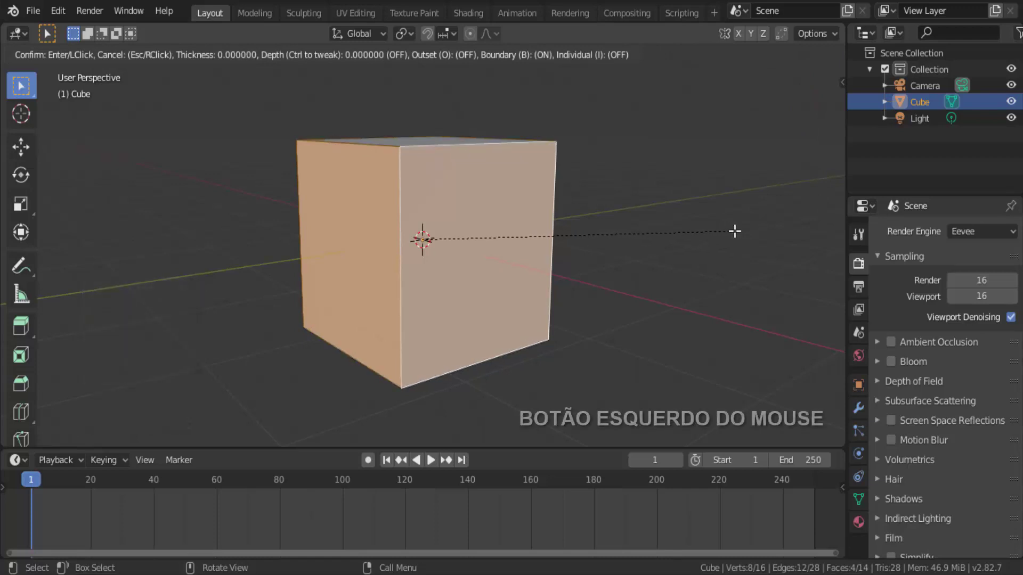
click(735, 231)
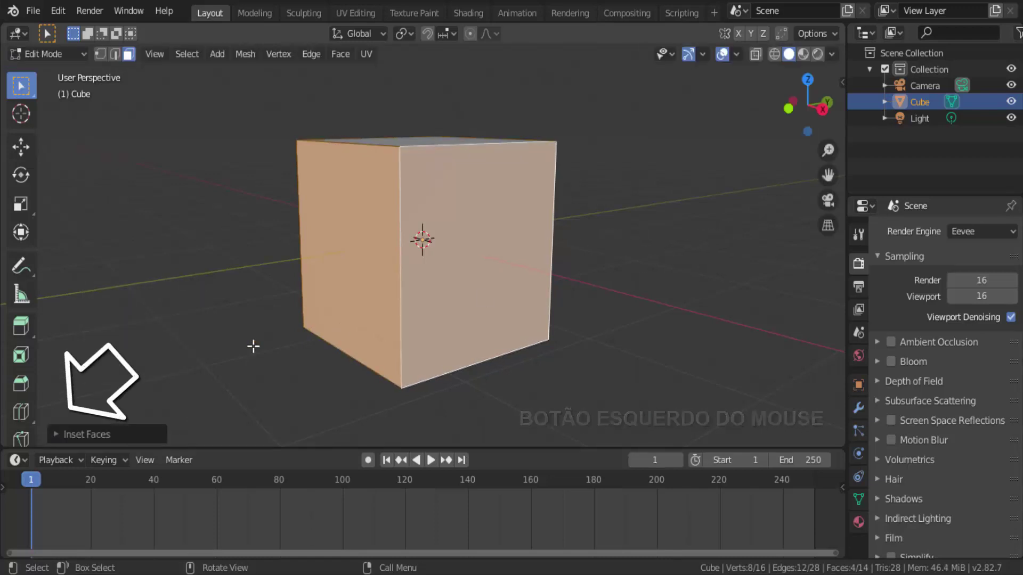
click(60, 431)
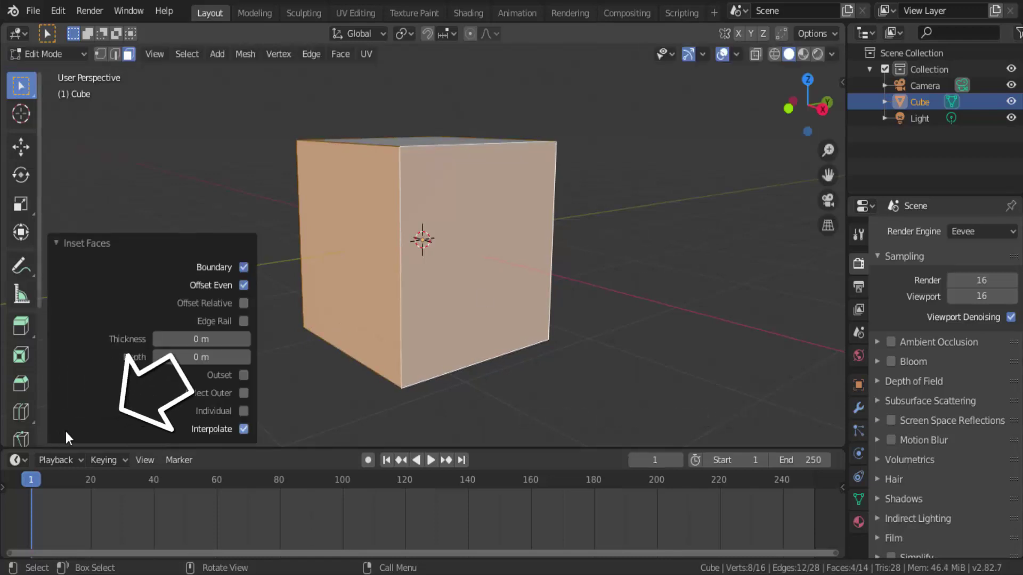
click(244, 410)
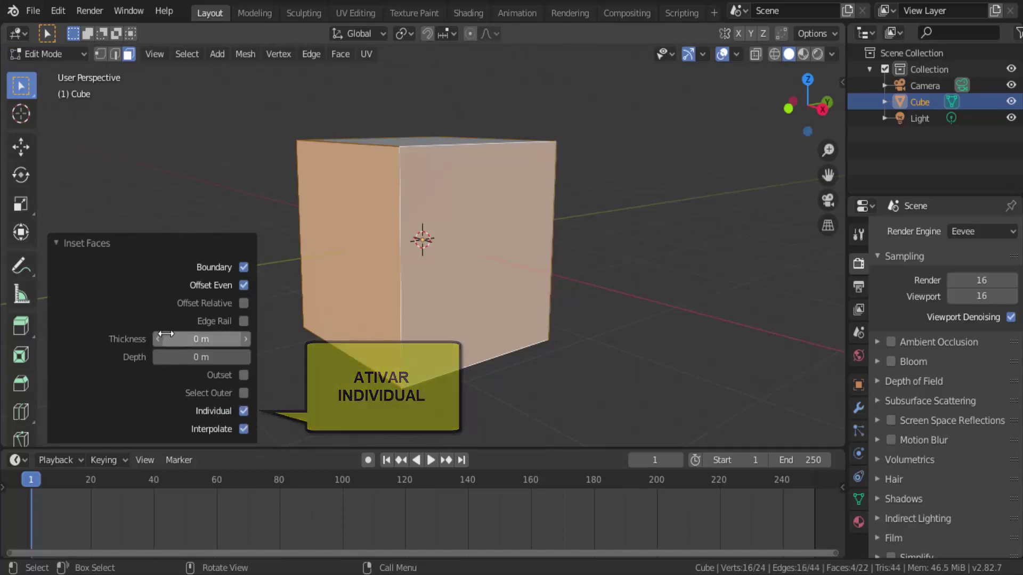
drag(162, 337, 220, 338)
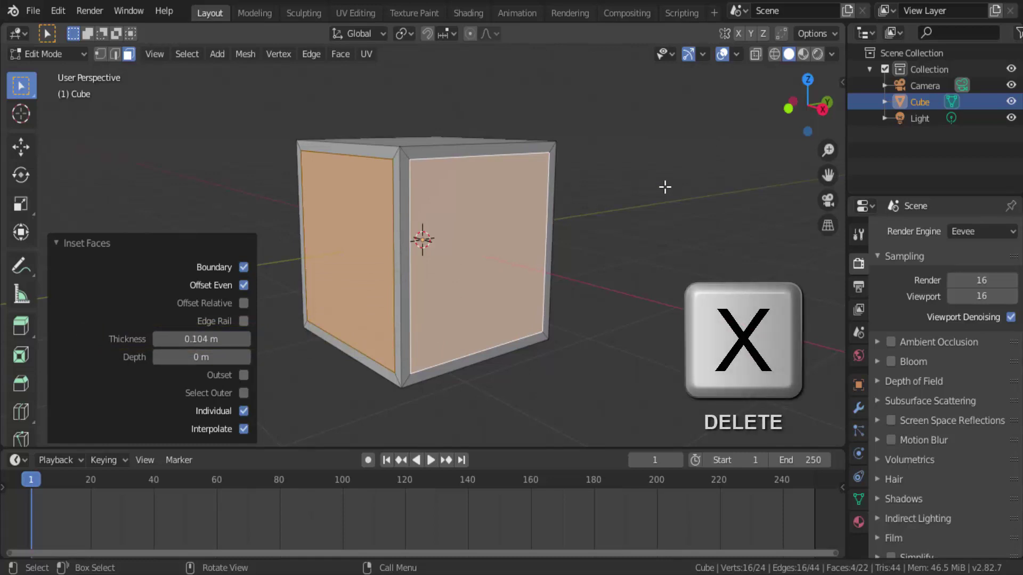
Delete the four inset side faces and the cube's bottom face
key(x)
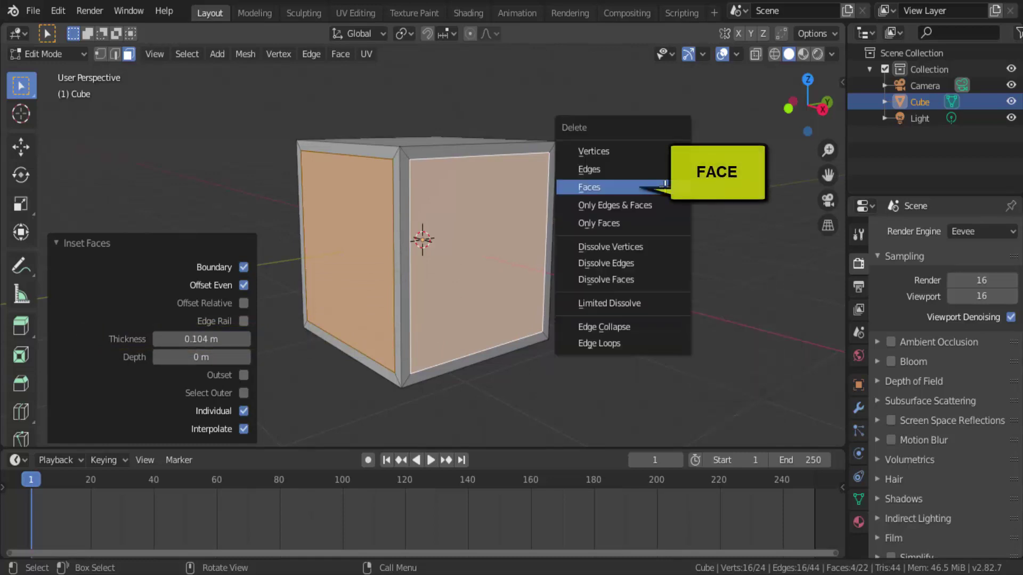
click(660, 188)
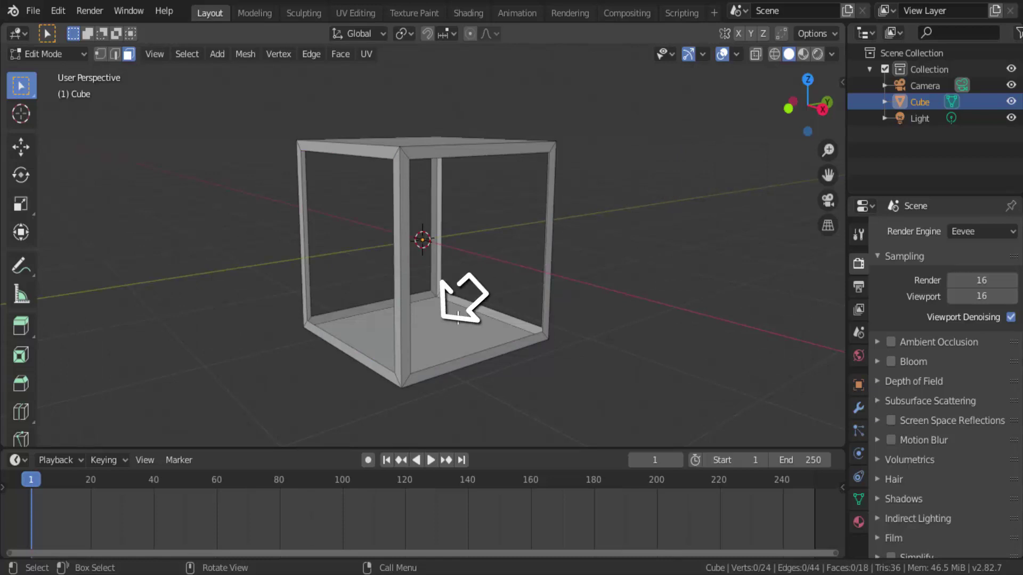
click(448, 329)
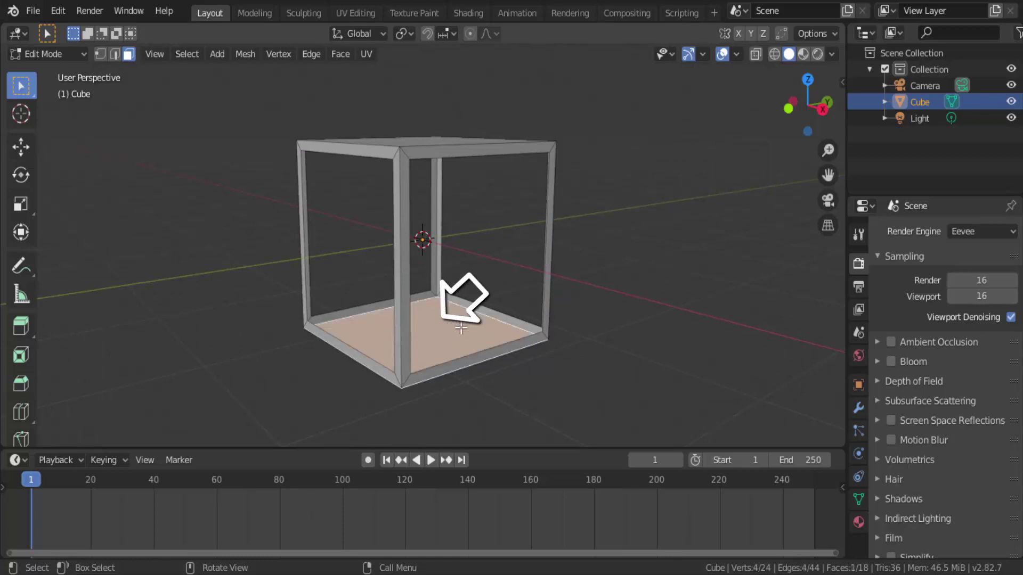
key(x)
click(683, 263)
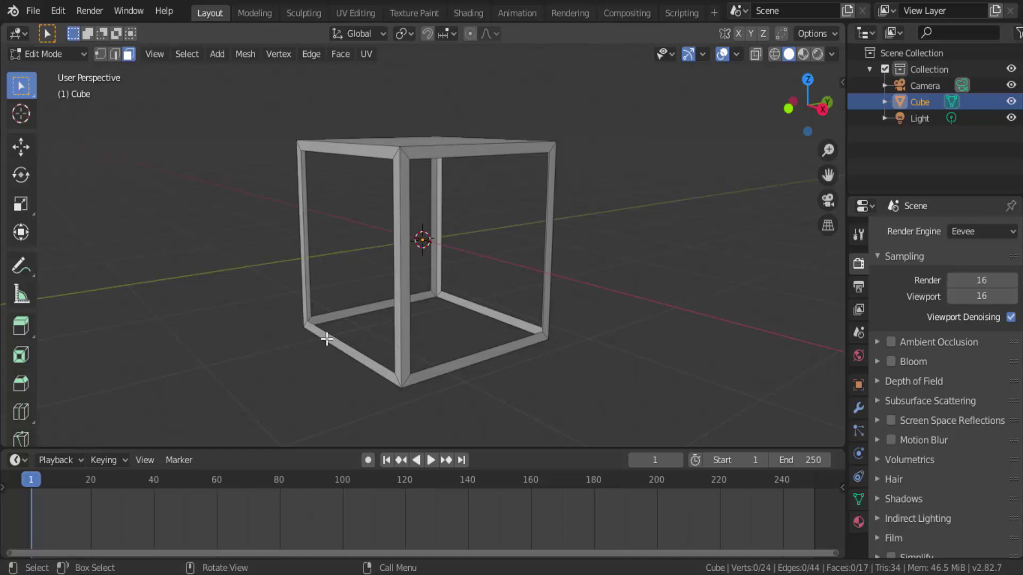
Delete the four lower frame faces that connect the bases of the legs
click(326, 339)
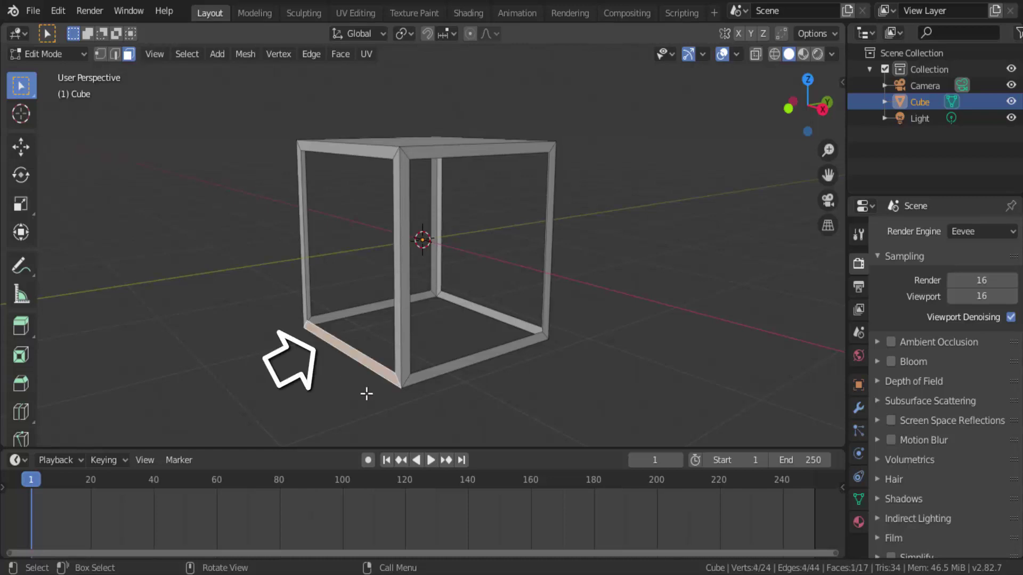
shift+click(458, 366)
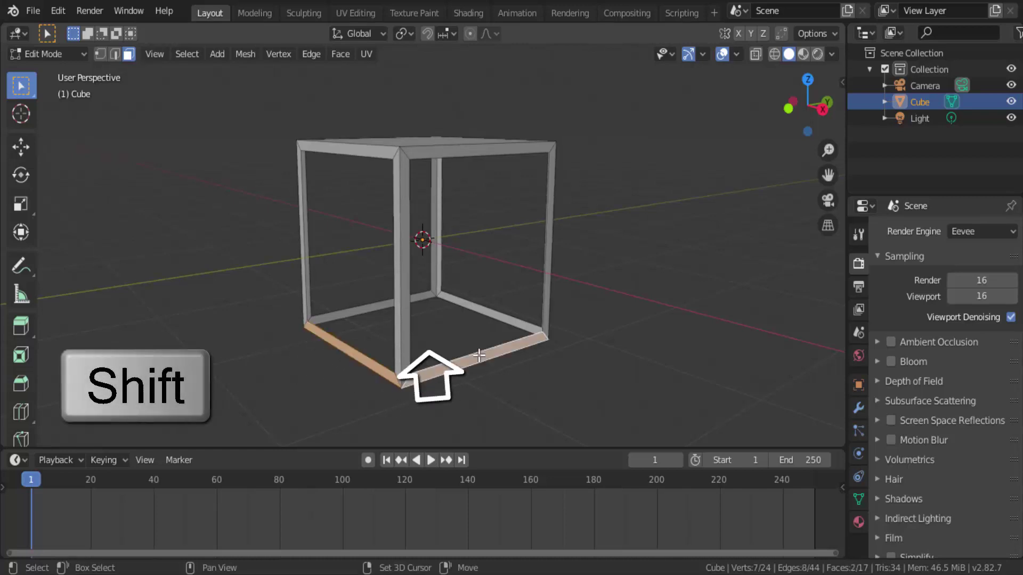
shift+click(489, 312)
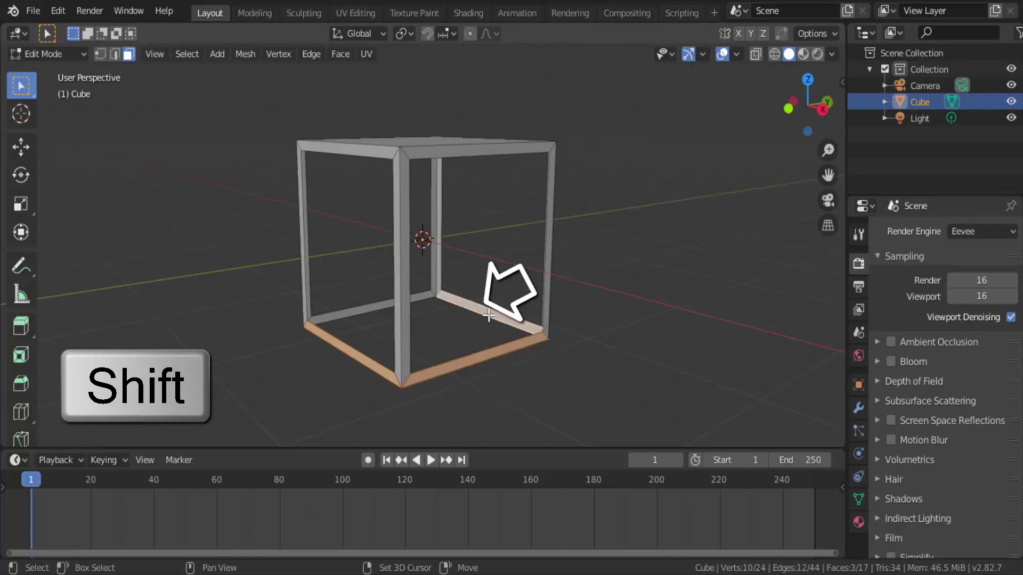
shift+click(364, 309)
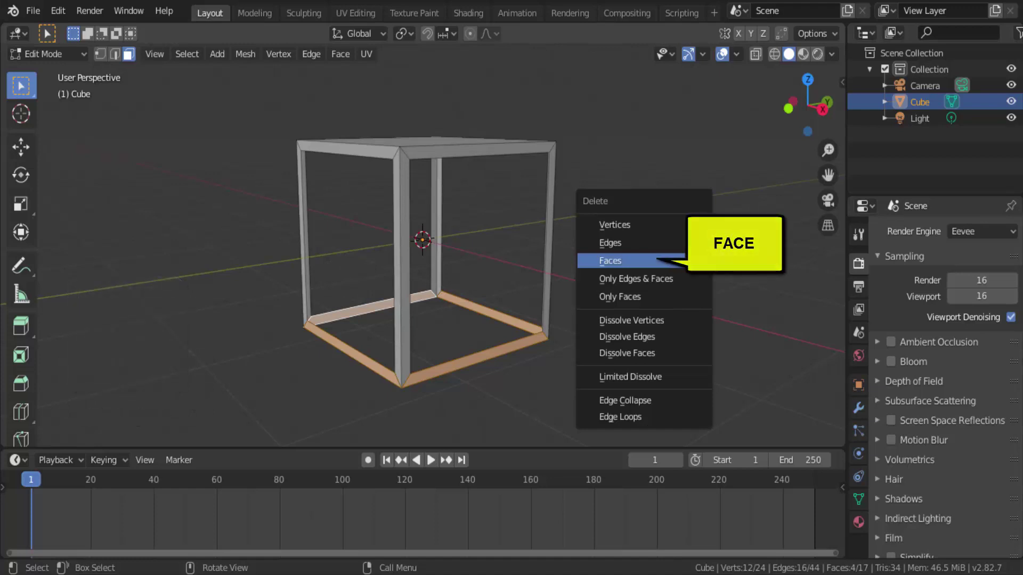
click(685, 260)
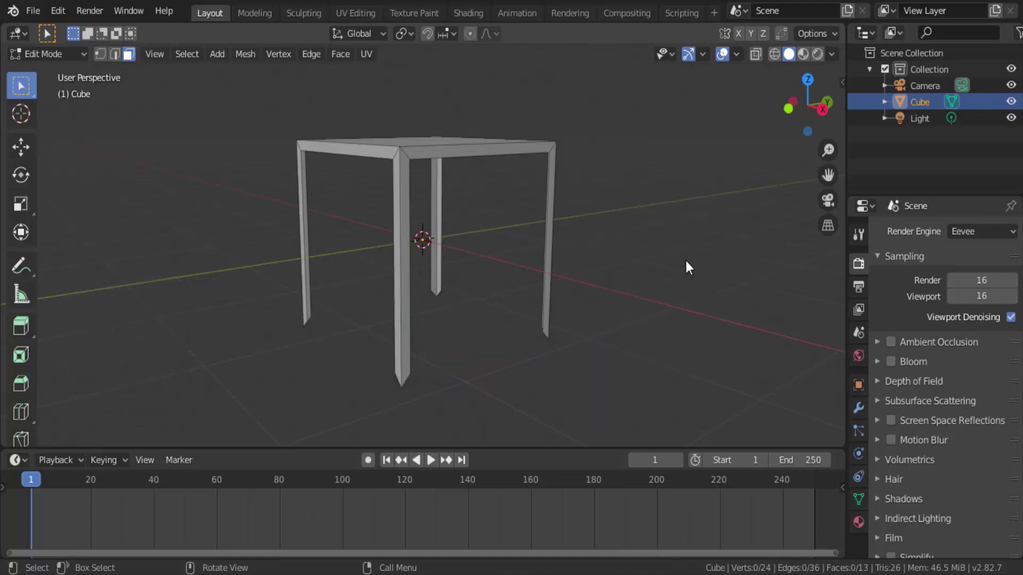
Flatten the vertices at the bottom of all four legs by scaling them to 0 along Z, using wireframe front view
click(787, 109)
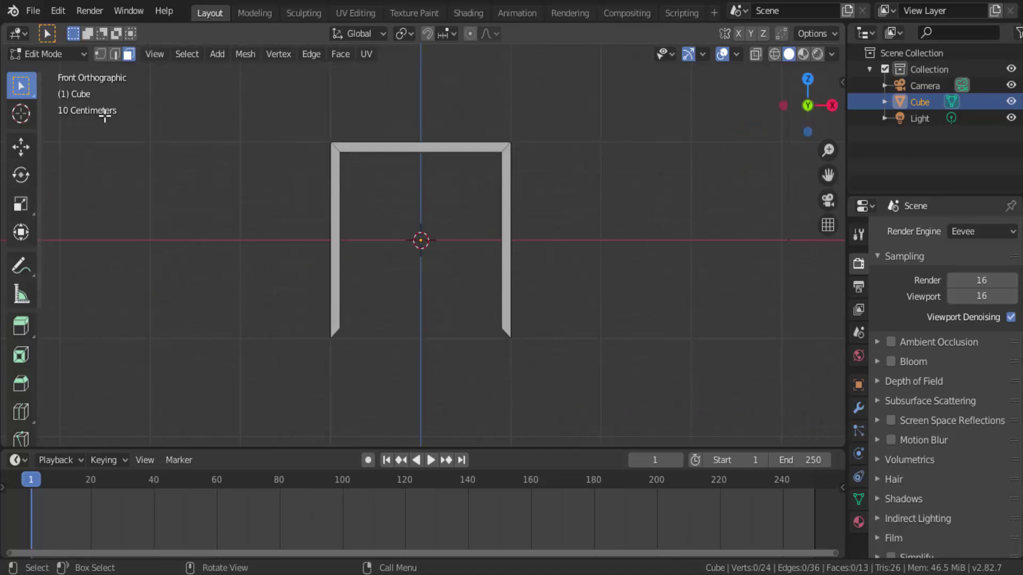
click(100, 54)
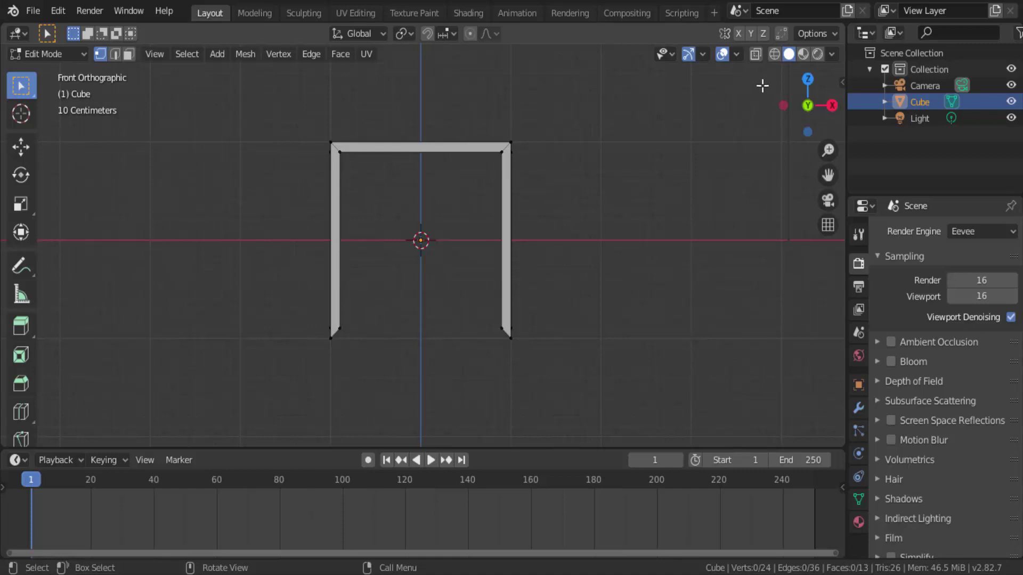
click(774, 54)
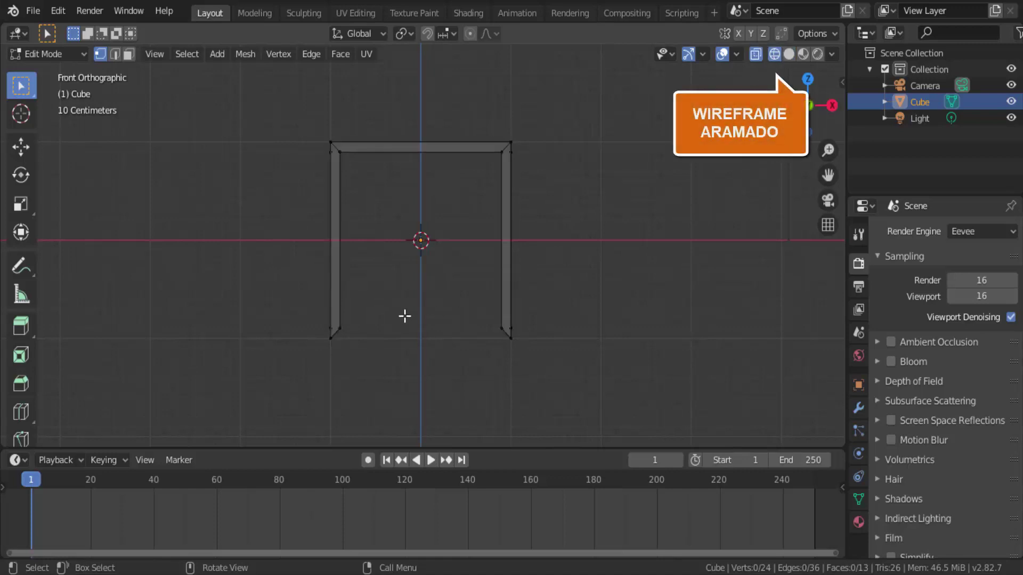
key(b)
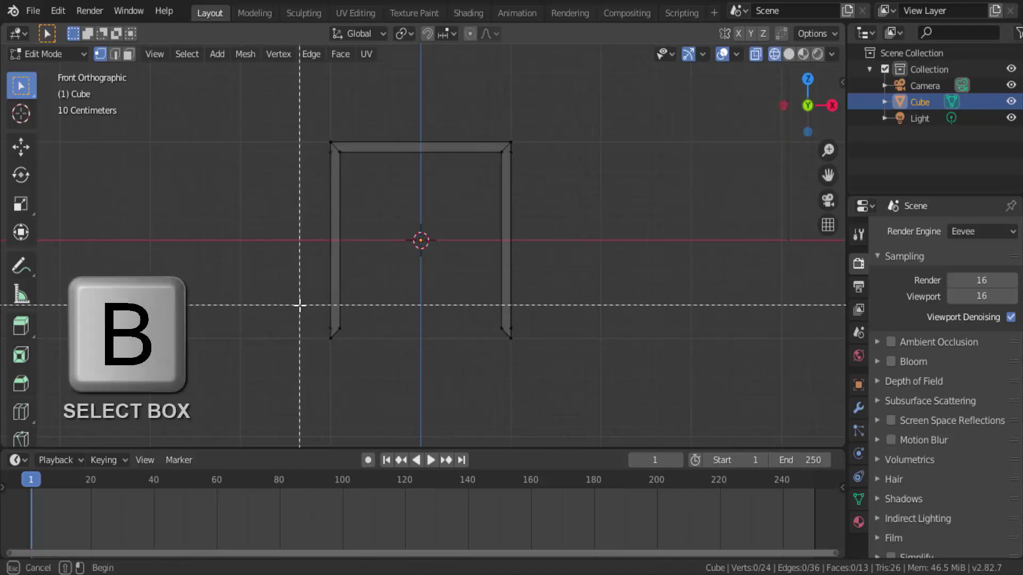
drag(300, 305, 541, 373)
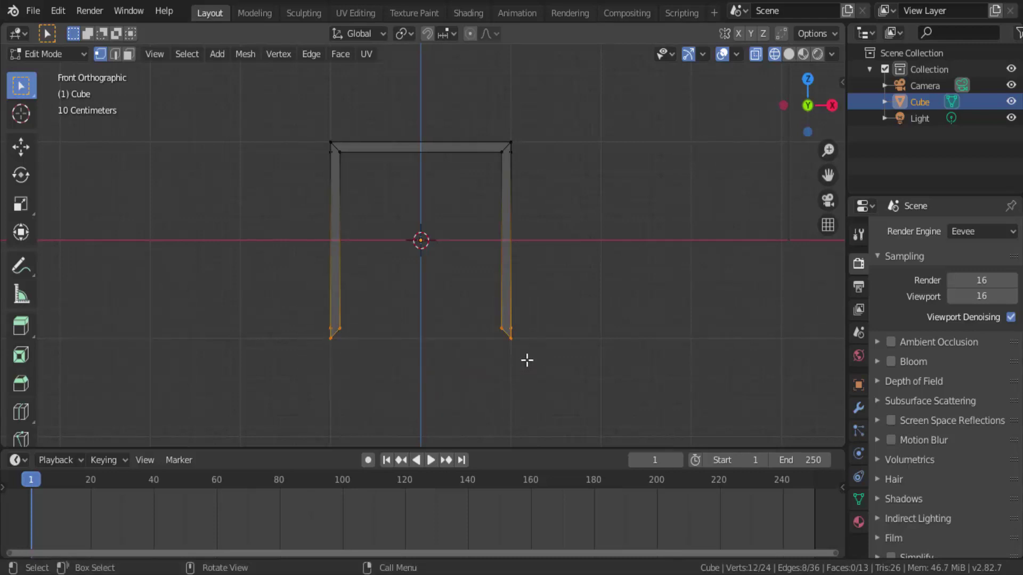
key(s)
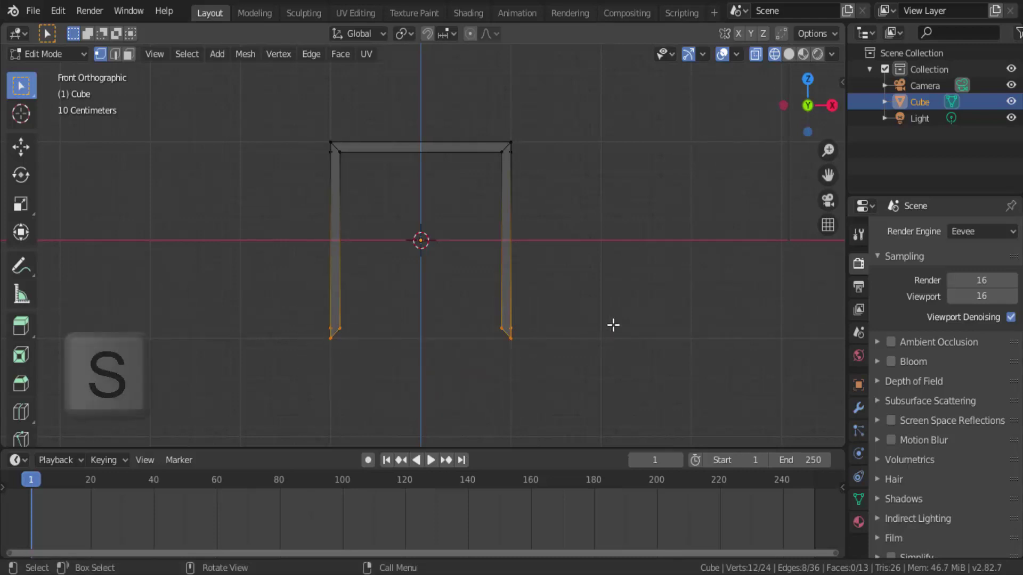
key(z)
key(0)
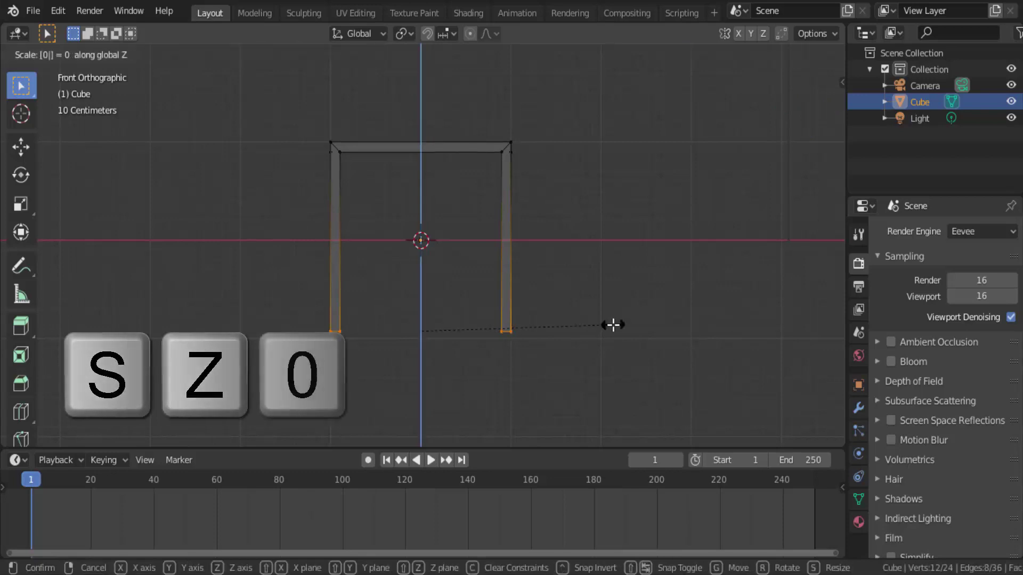
key(Return)
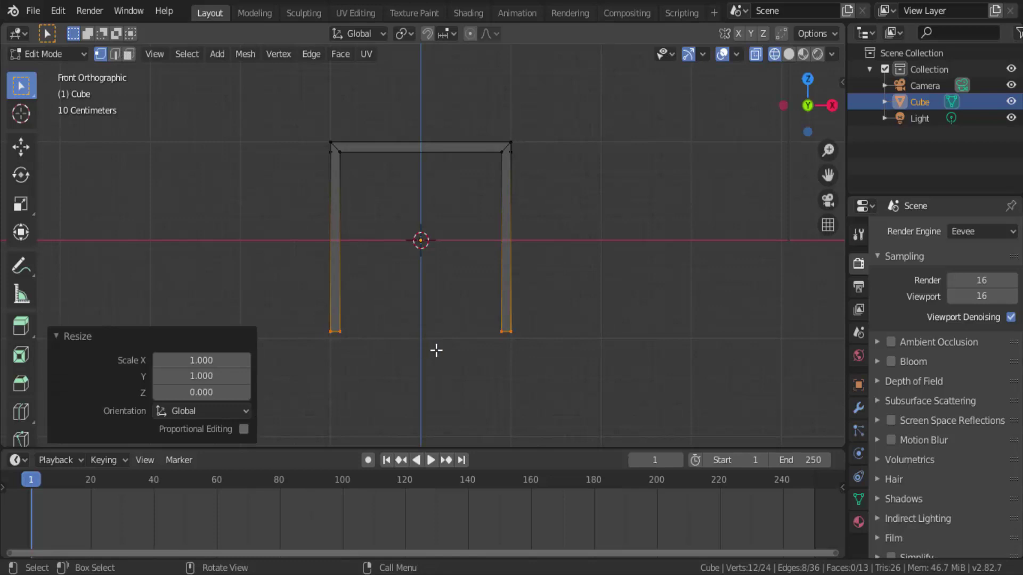
click(65, 332)
Scale the bottom leg vertices outward by about 1.28 to splay the legs
scroll(327, 368, down, 3)
scroll(348, 382, up, 4)
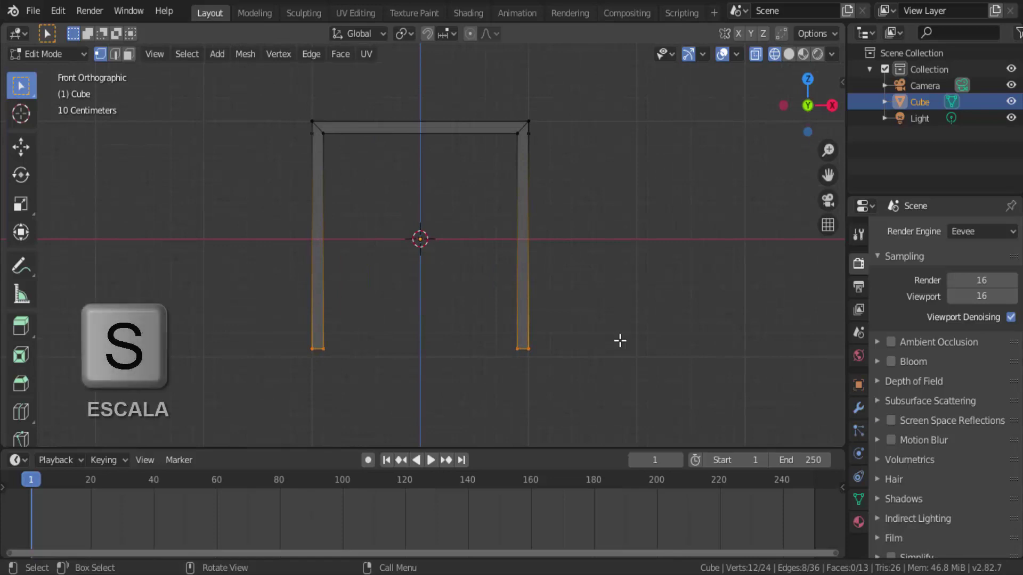
key(s)
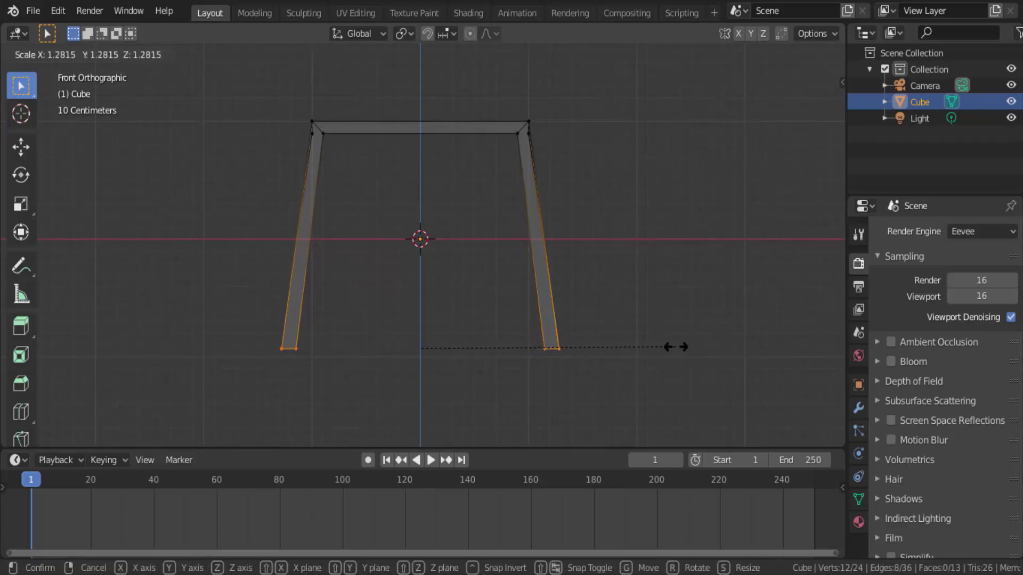
click(676, 347)
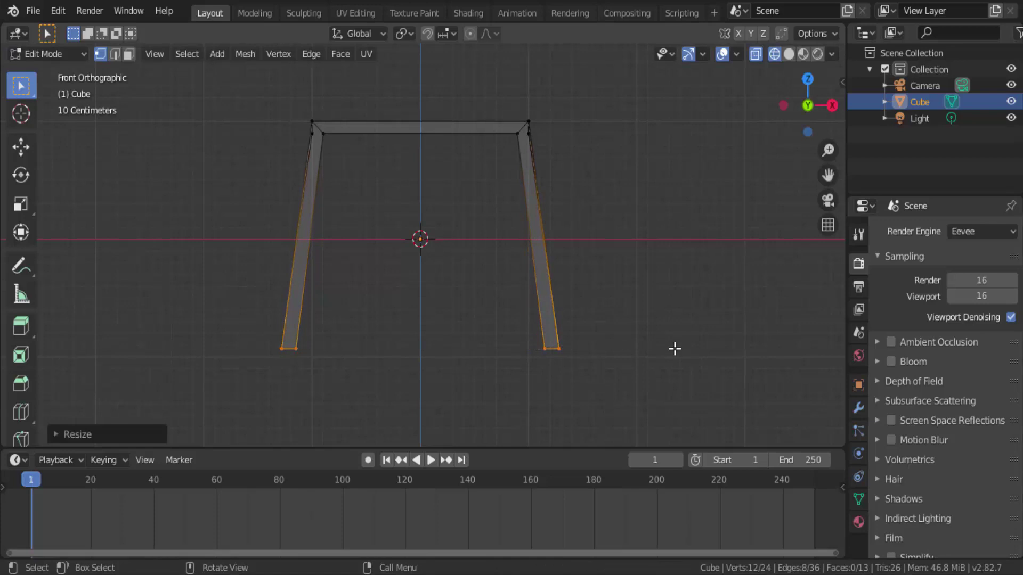
Return the mesh to Object Mode and display it with solid shading
click(50, 52)
click(49, 73)
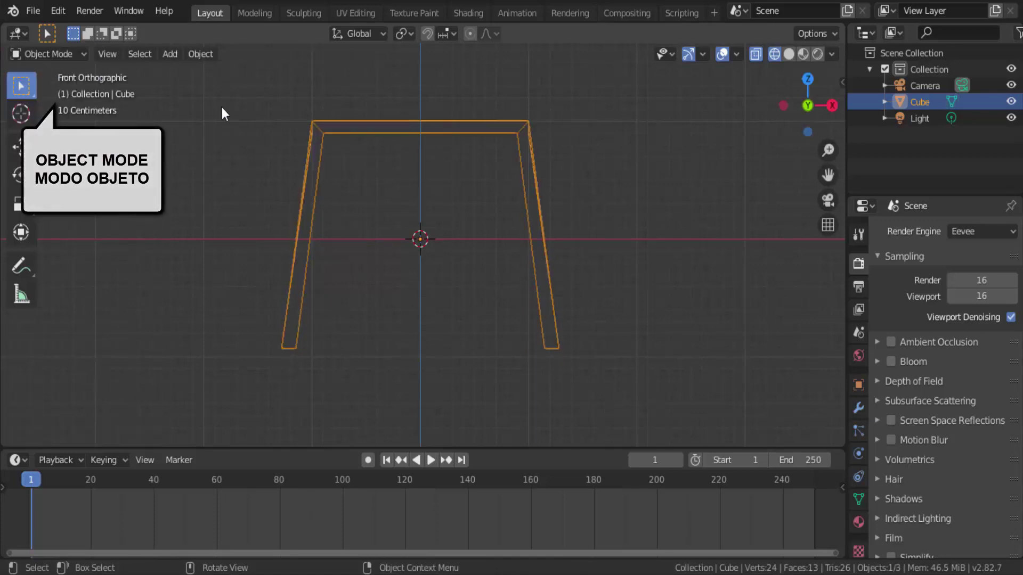
click(789, 54)
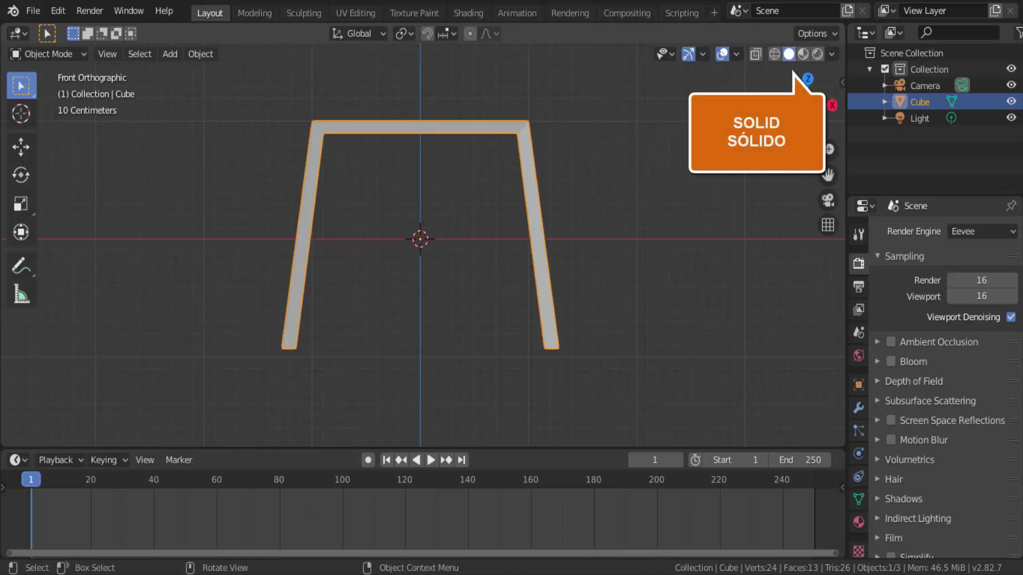
Raise the four-legged frame about 0.928 m along Z so its feet rest on the ground axis, using back orthographic view
scroll(811, 139, down, 2)
drag(792, 115, 914, 127)
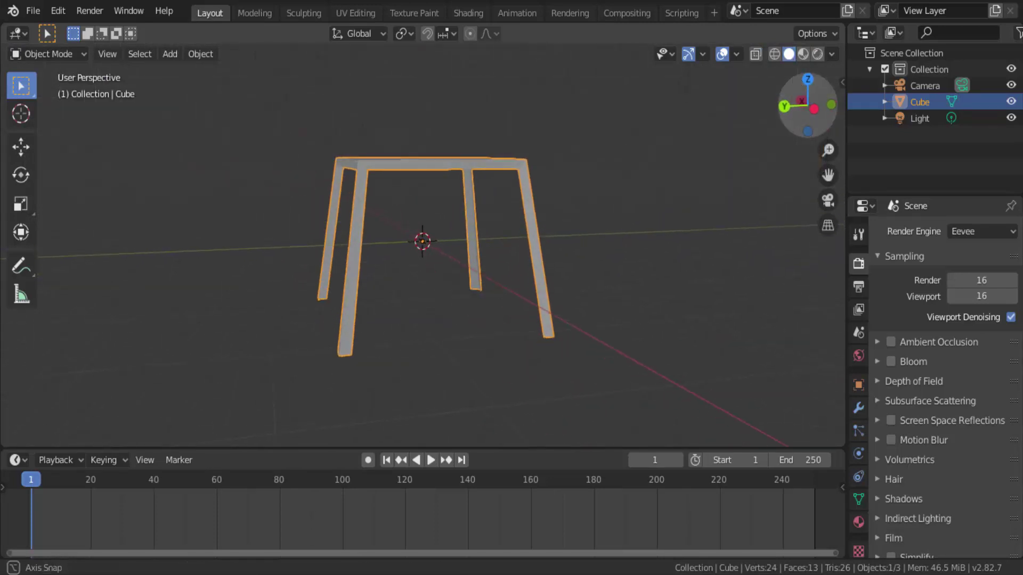
click(784, 107)
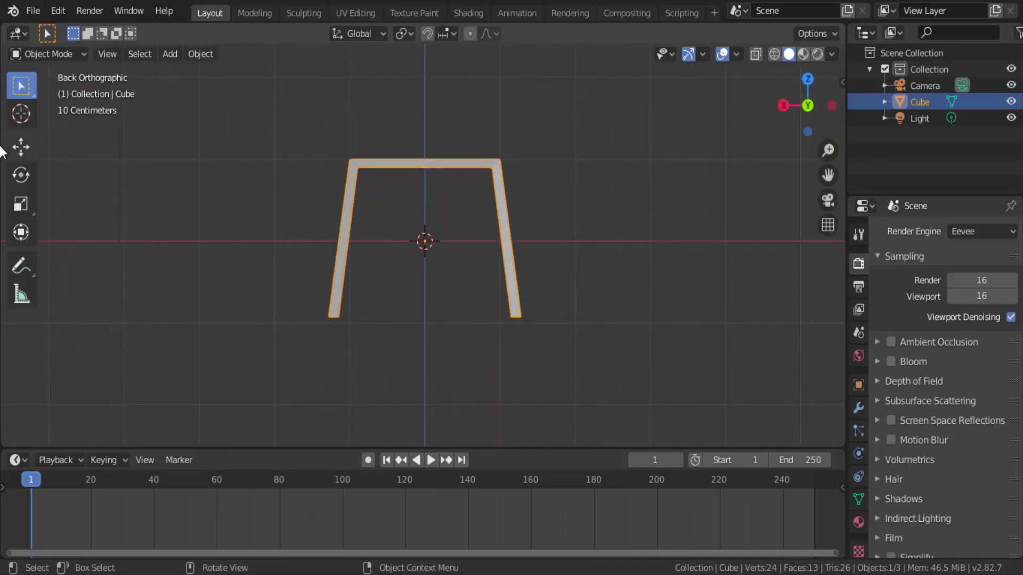
click(21, 146)
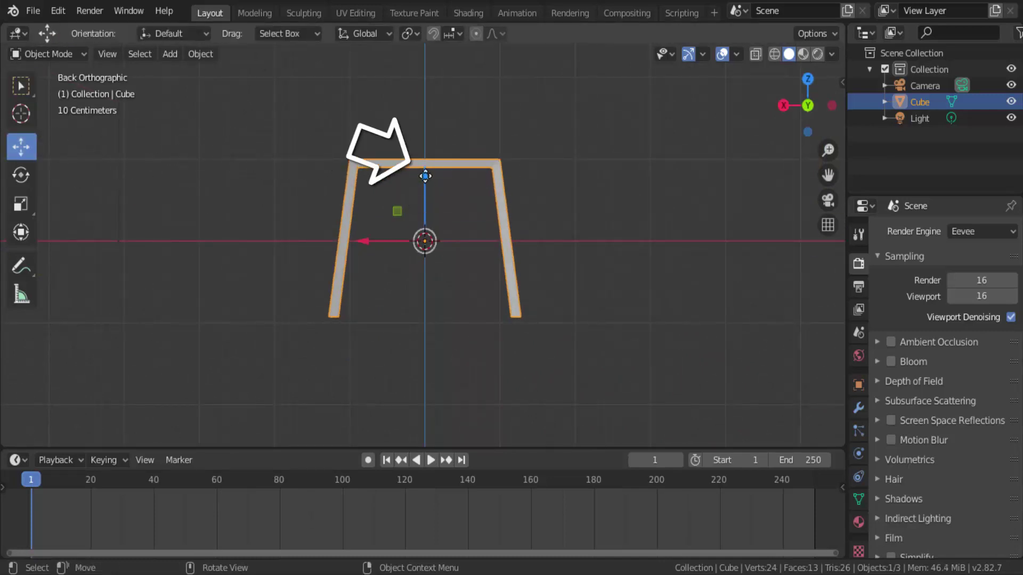
drag(426, 179, 447, 101)
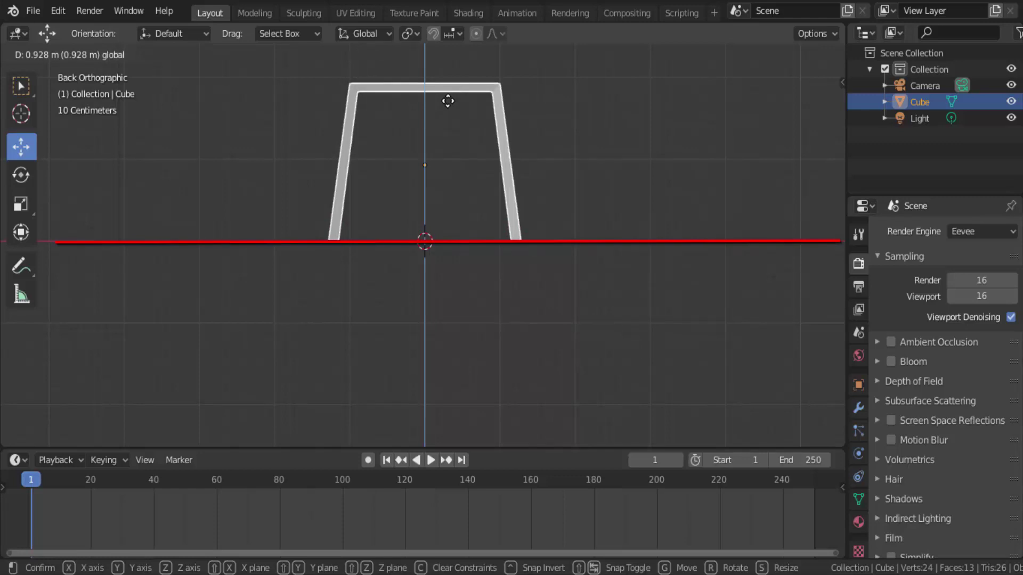
drag(448, 100, 449, 101)
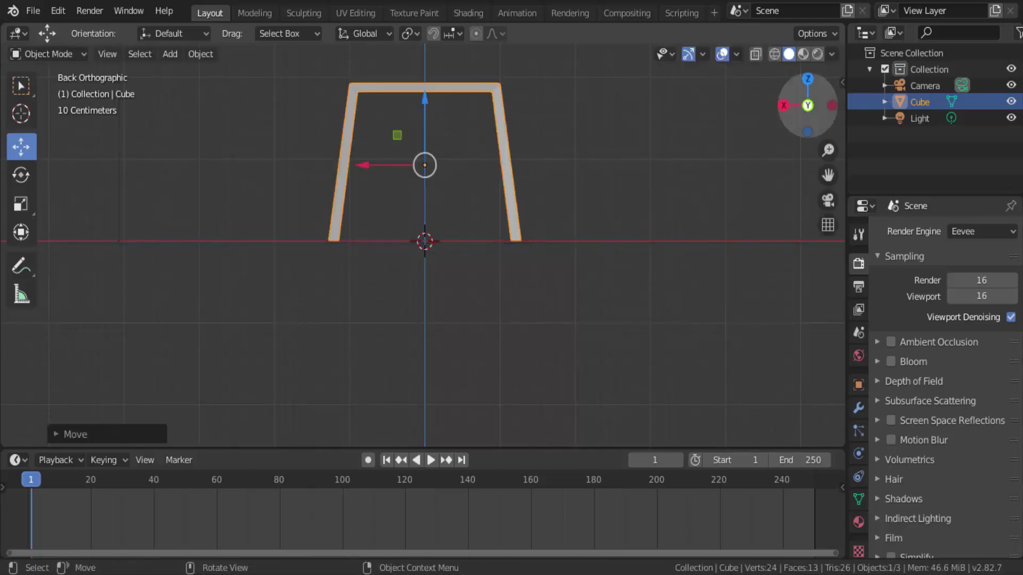
middle_drag(449, 101, 467, 136)
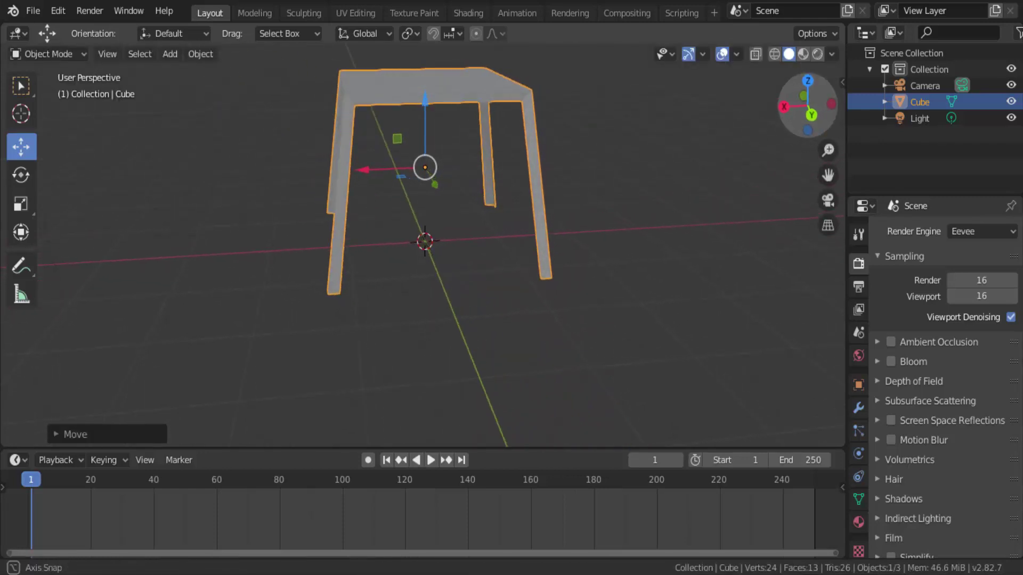
click(804, 97)
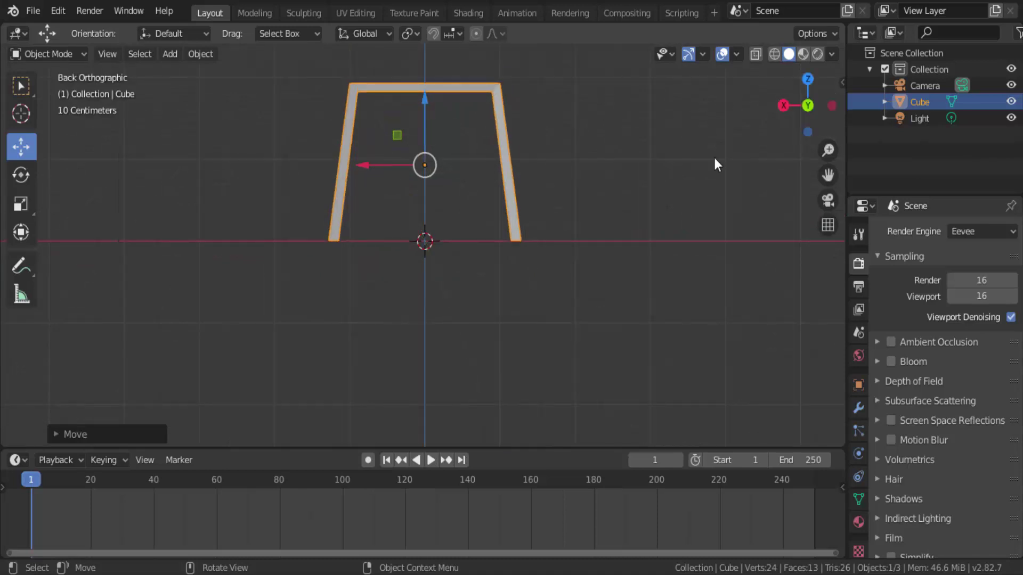
scroll(644, 211, down, 5)
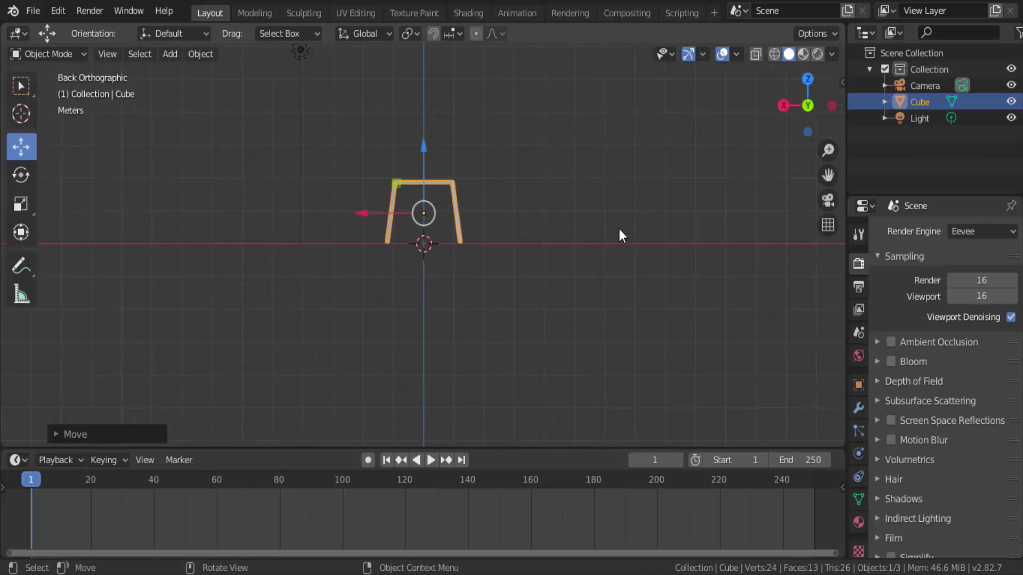
Add a Plain Axes empty at the world origin below the four-legged frame
click(169, 55)
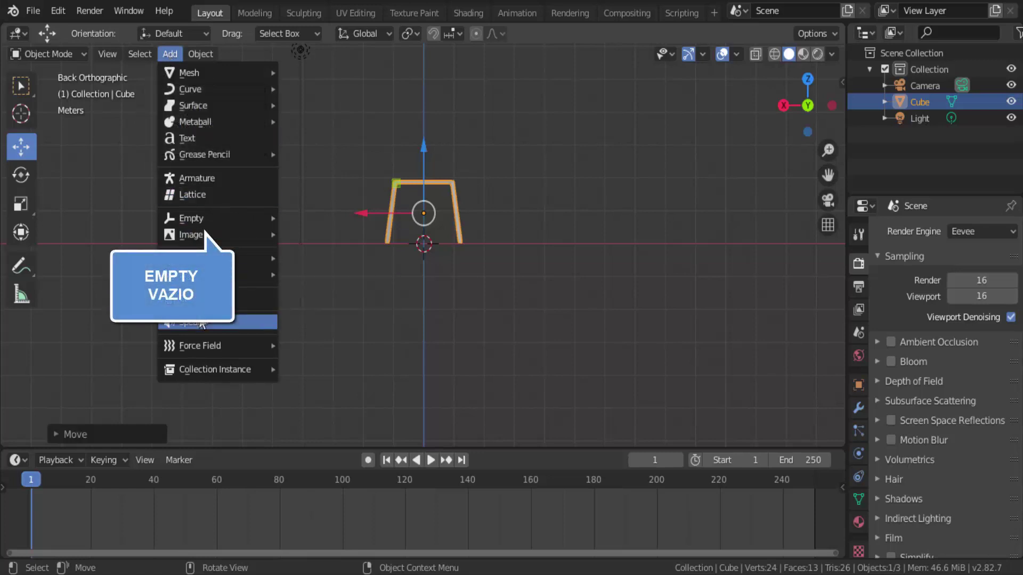
mouse_move(205, 225)
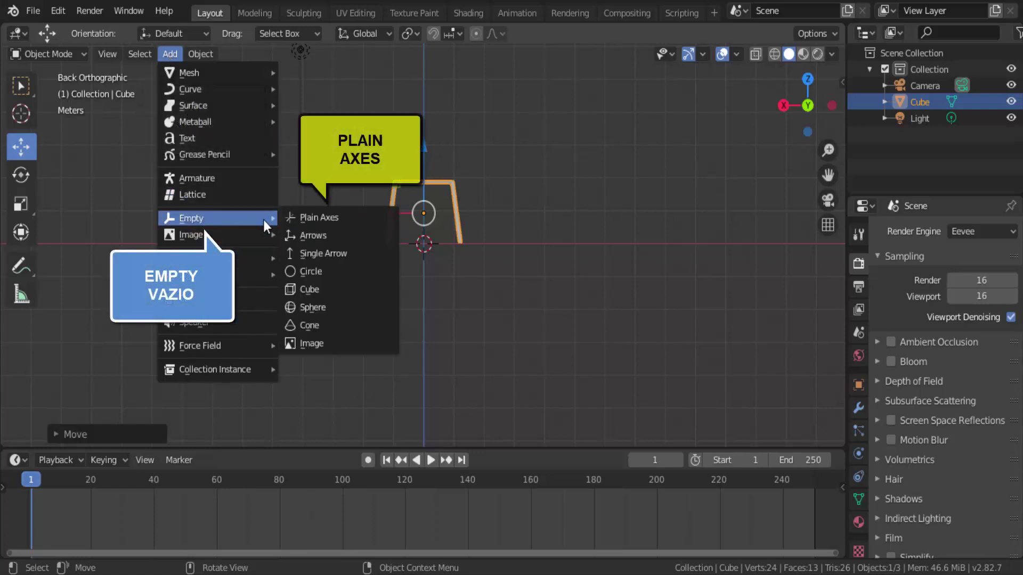
click(323, 219)
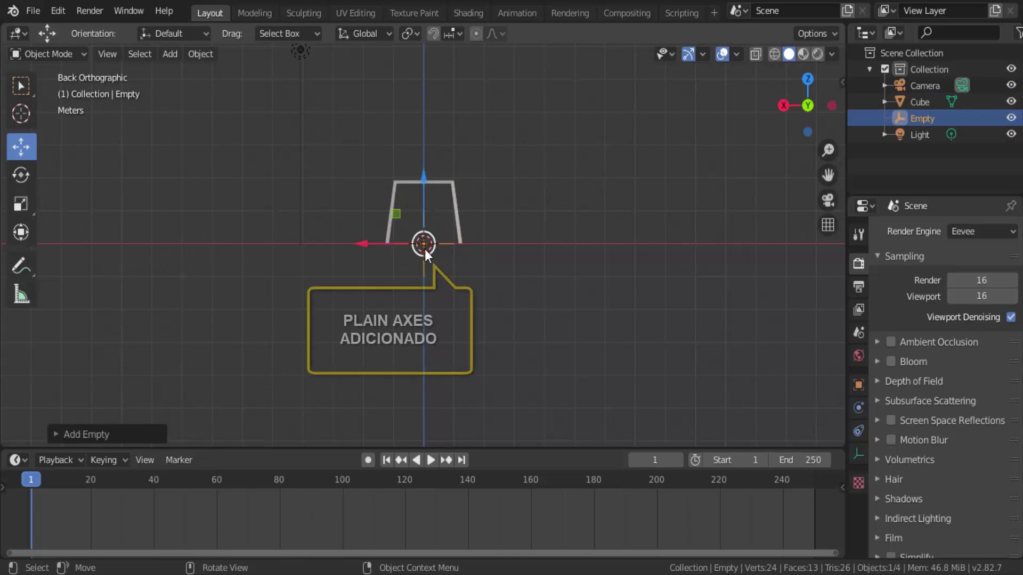
Select the four-legged frame and add an Array modifier to it
click(451, 183)
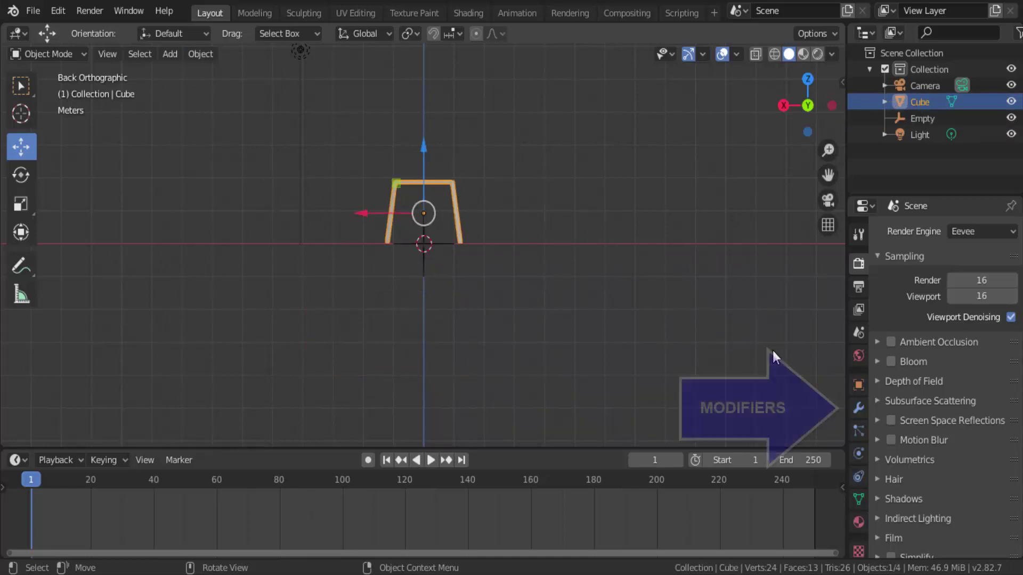
click(858, 408)
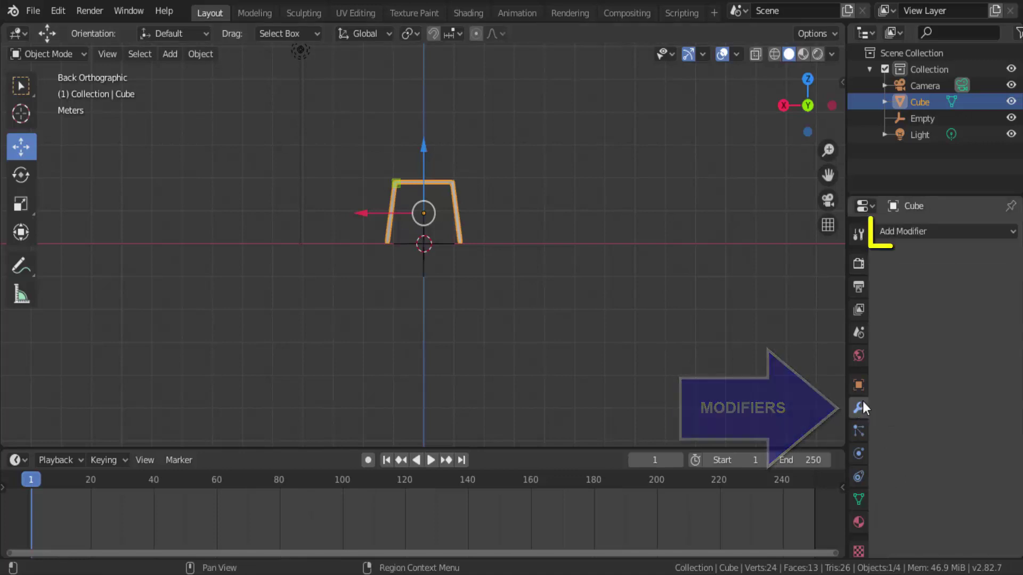
click(922, 232)
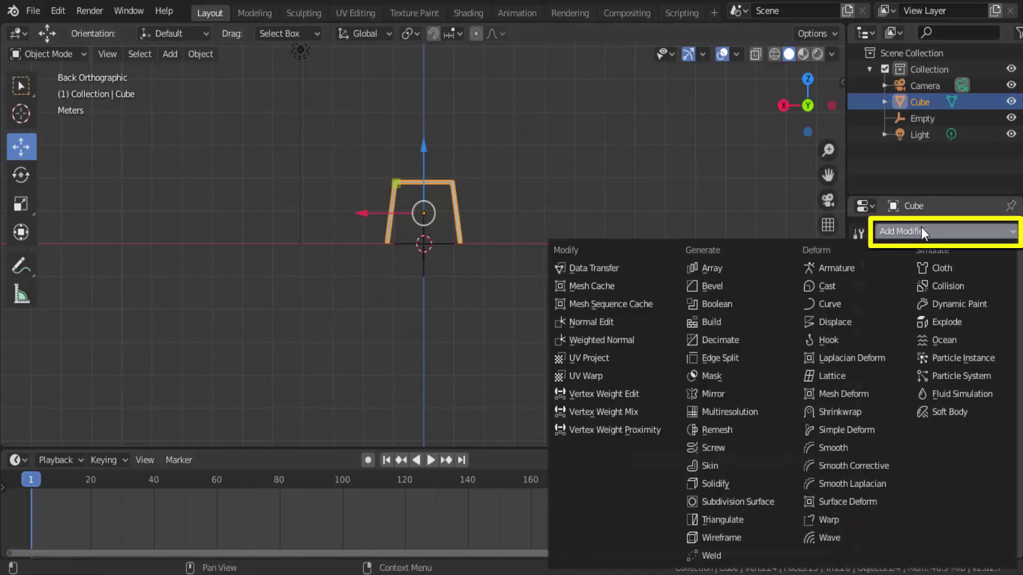
click(708, 268)
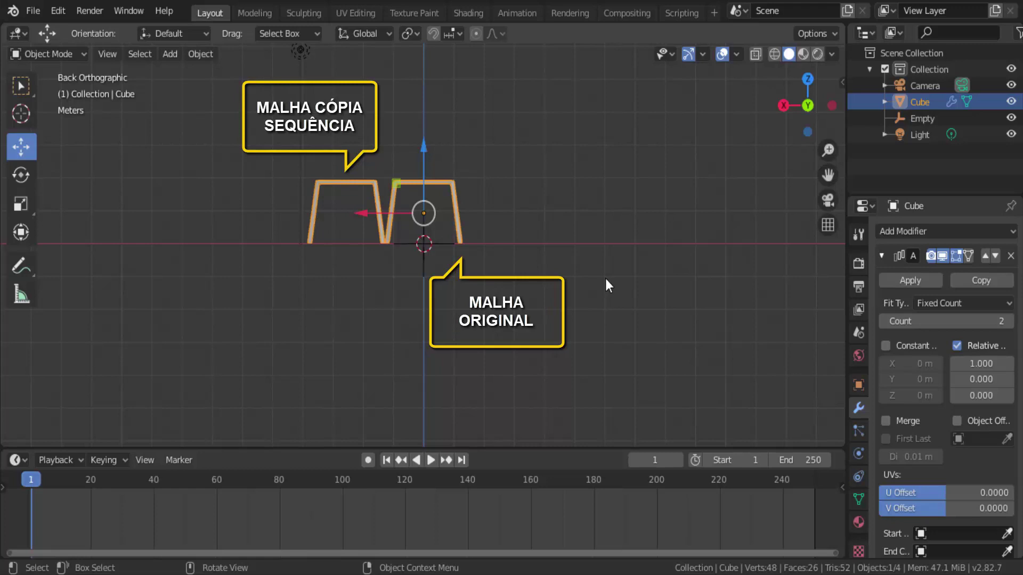
Disable the array's Relative Offset and enable Object Offset with Empty as the offset object
click(957, 346)
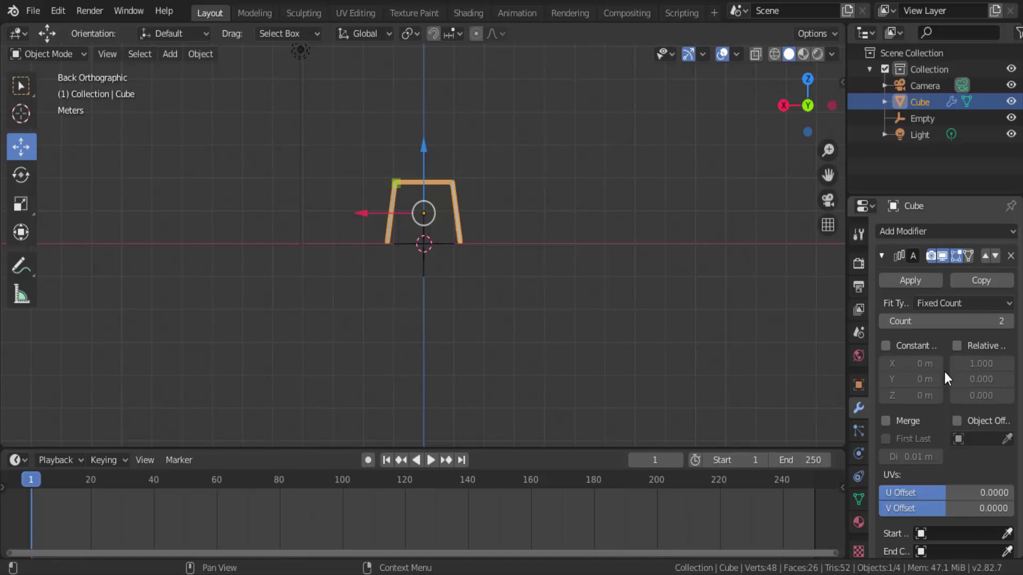
click(957, 421)
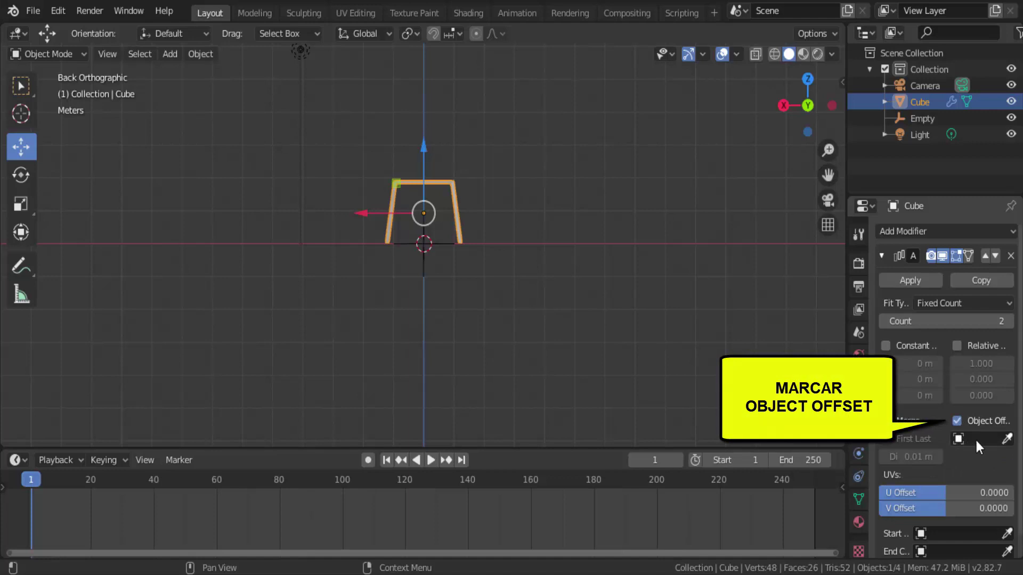
click(975, 438)
click(876, 287)
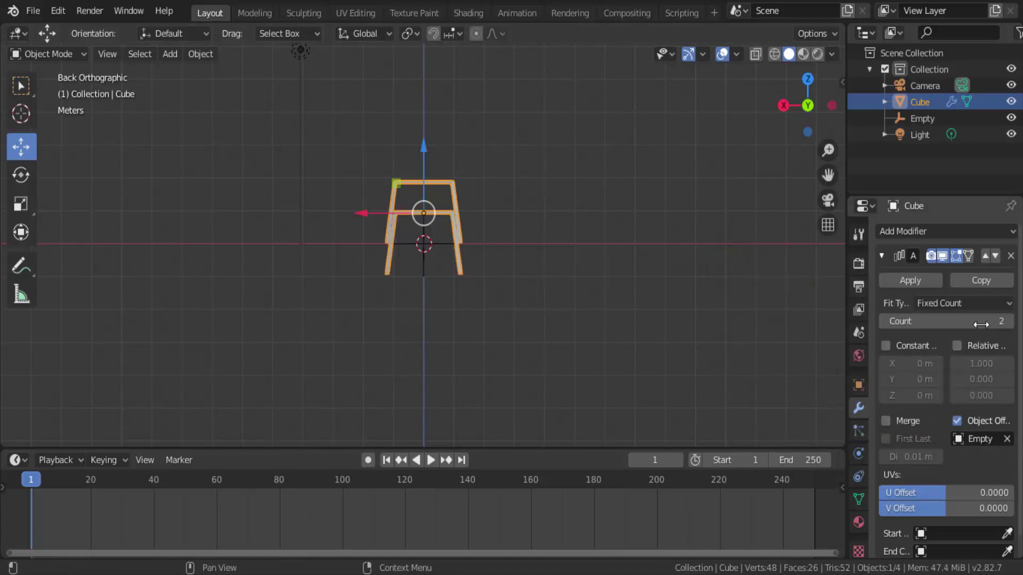
Set the Array modifier's count to 10
click(943, 321)
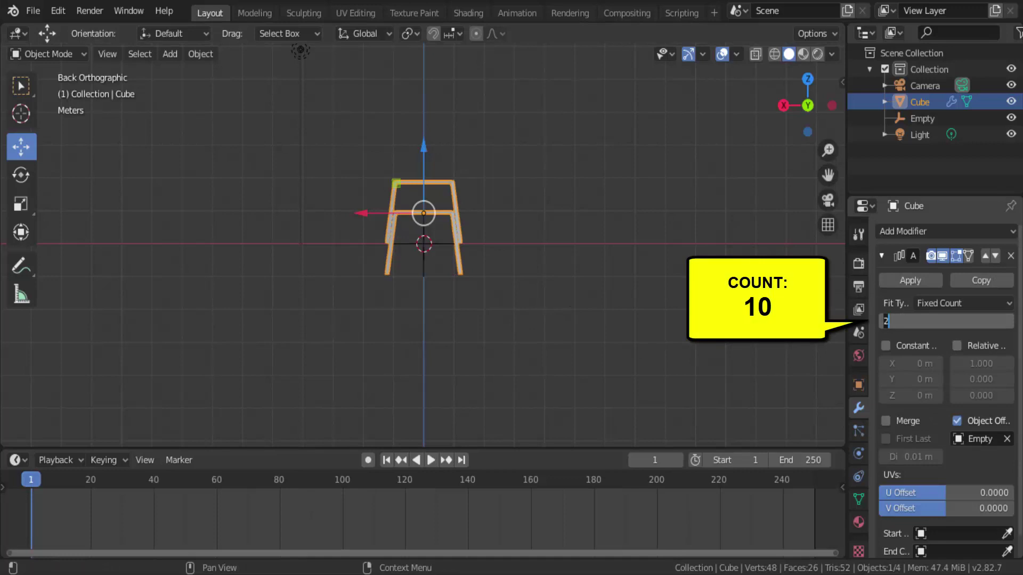
text(10)
key(Return)
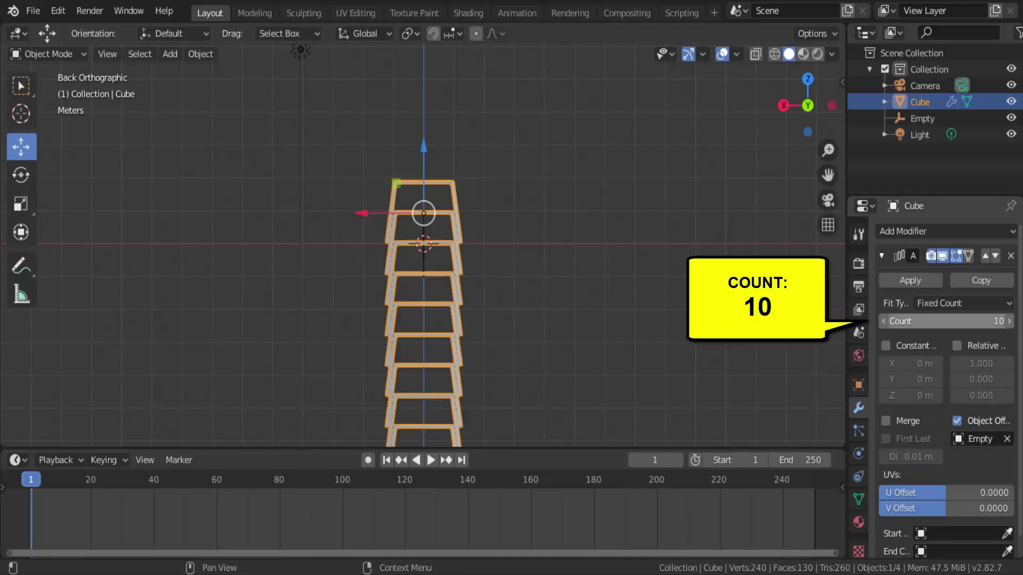
scroll(539, 341, down, 1)
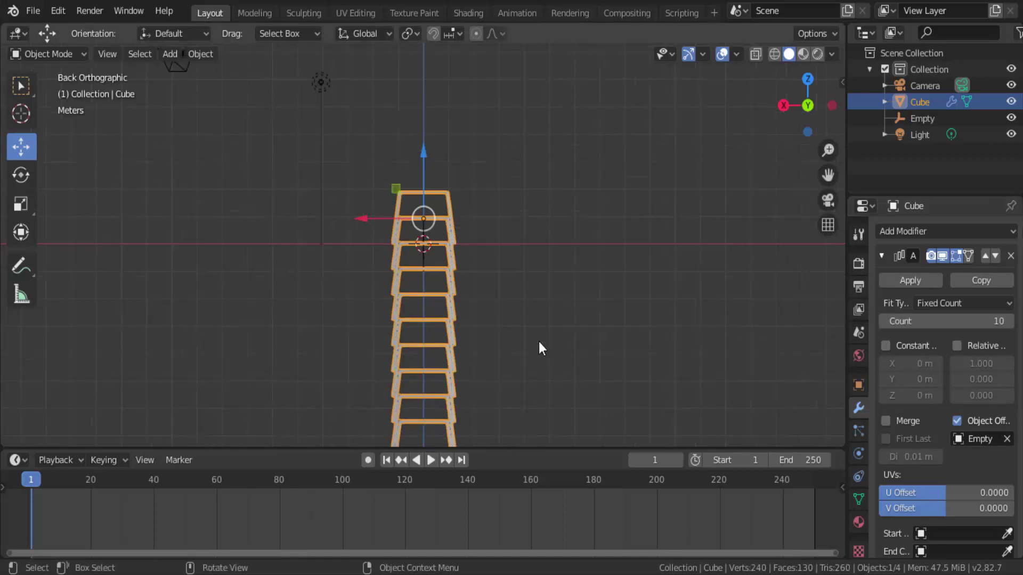
scroll(538, 341, up, 3)
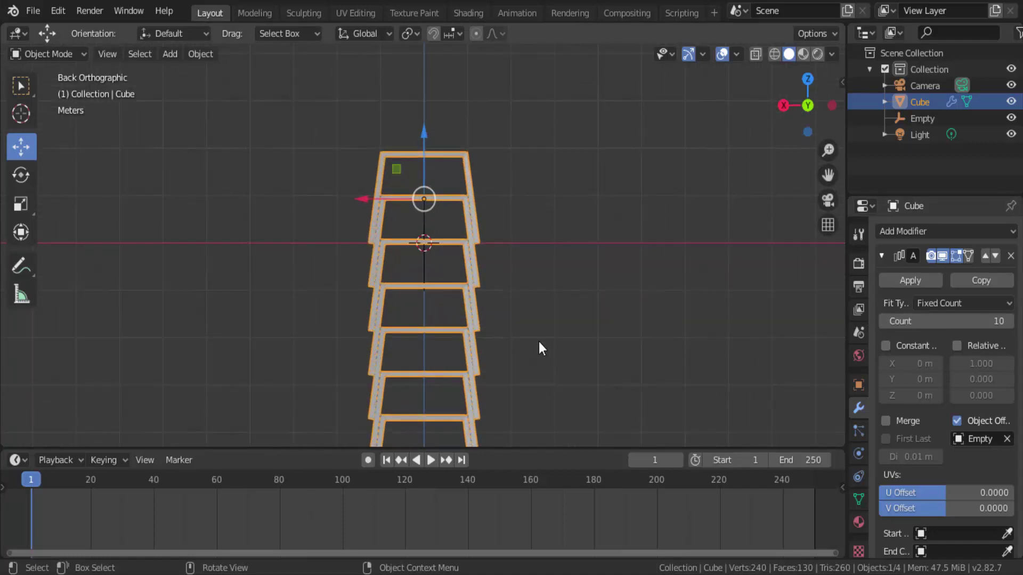
scroll(539, 343, down, 4)
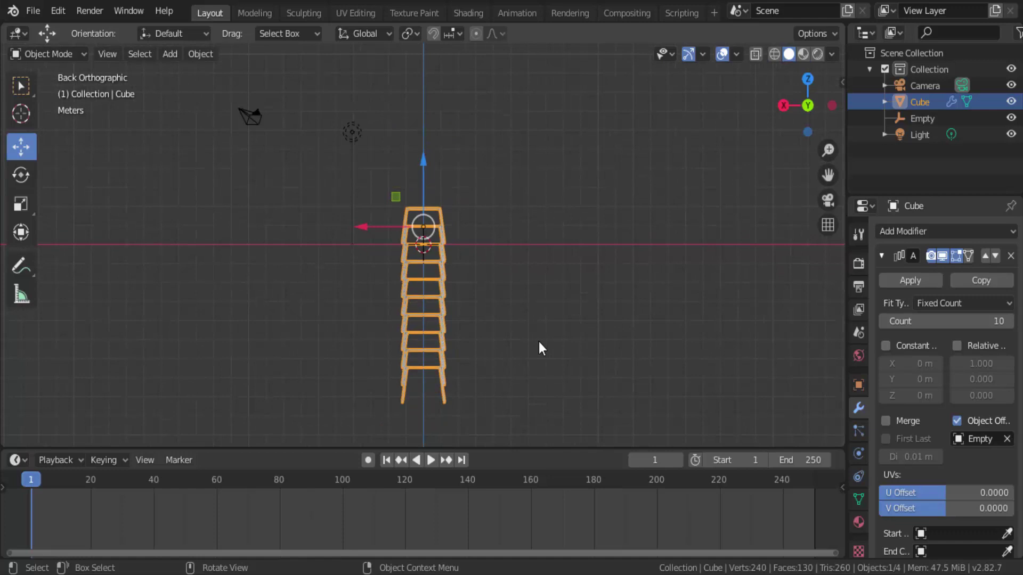
Raise the empty to about 2.918 m on Z and scale it down to about 0.741 so the stacked copies taper
click(912, 120)
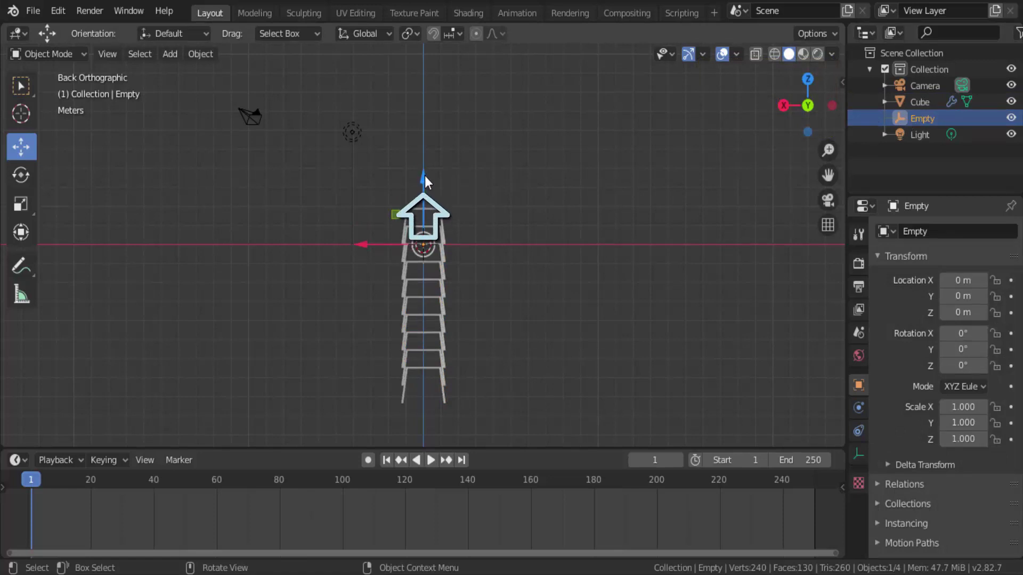
drag(424, 178, 435, 118)
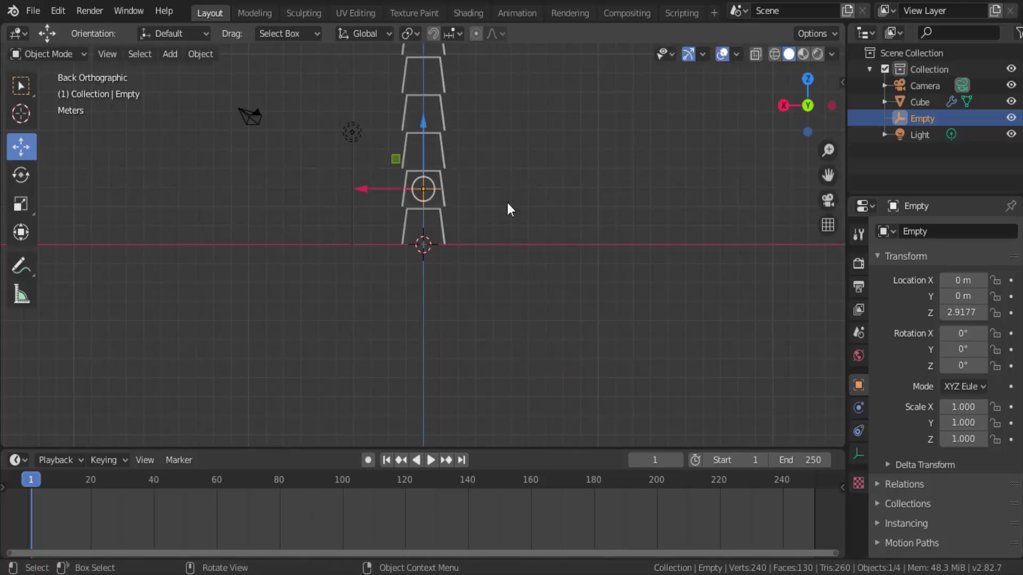
key(s)
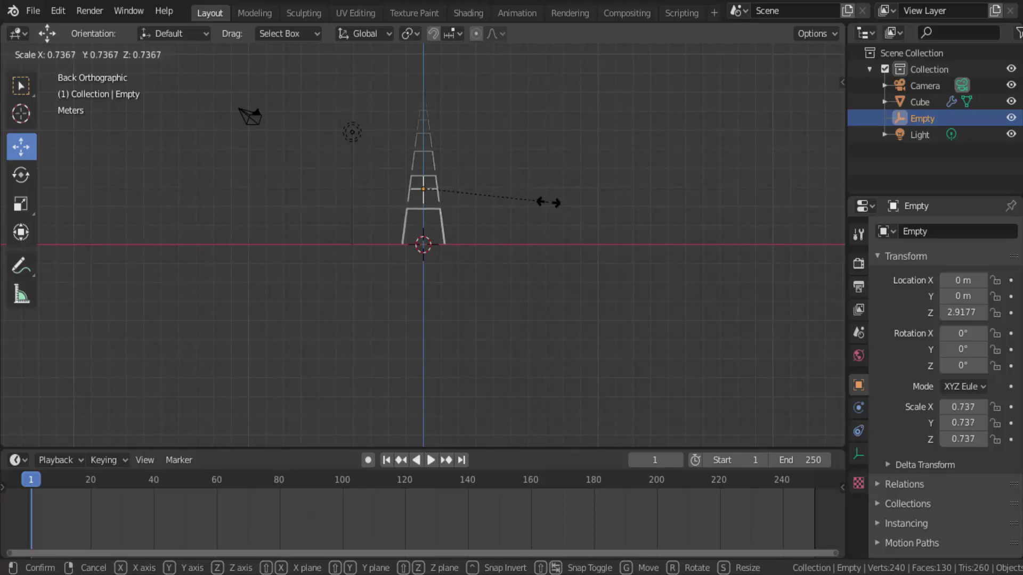
click(548, 207)
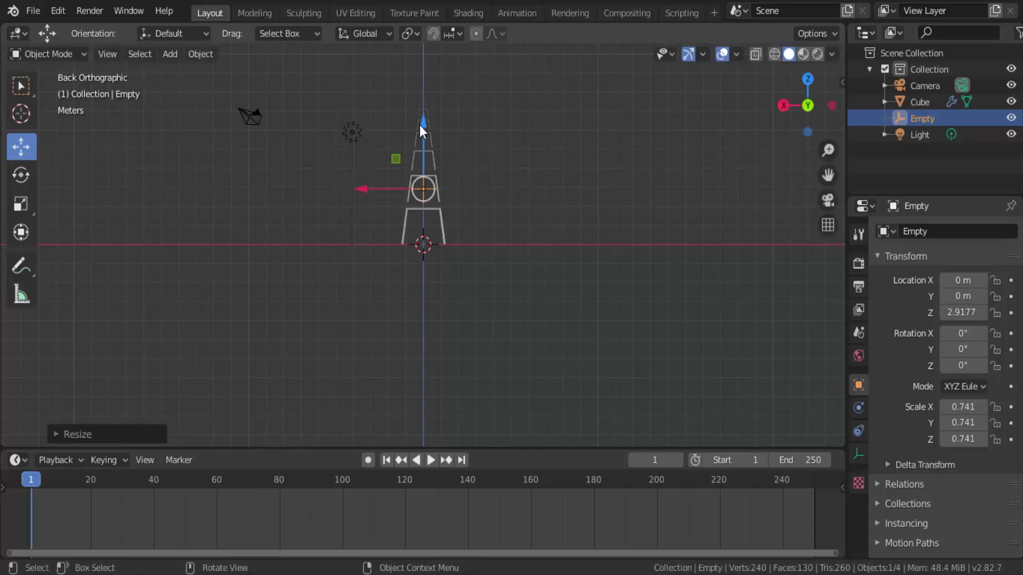
Lower the empty to about 2.53 m on Z and scale it to about 0.796 so the tower sections join up
drag(423, 124, 419, 133)
scroll(551, 174, up, 4)
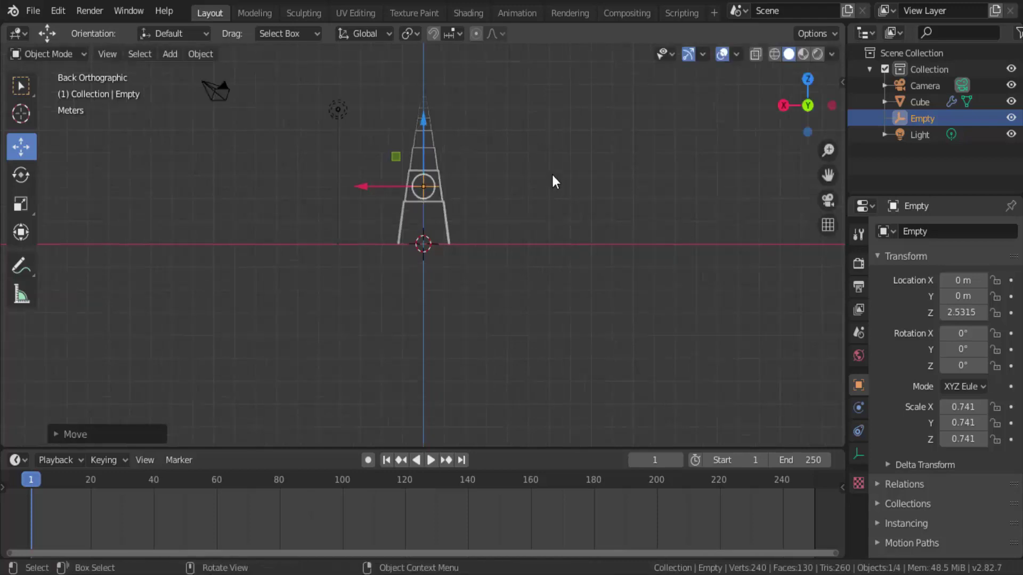
key(s)
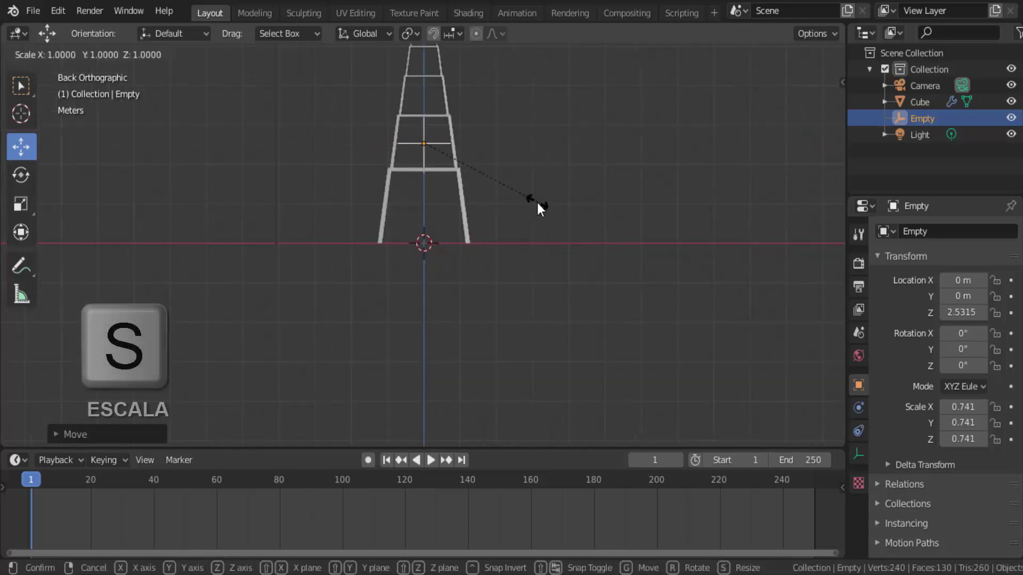
click(546, 205)
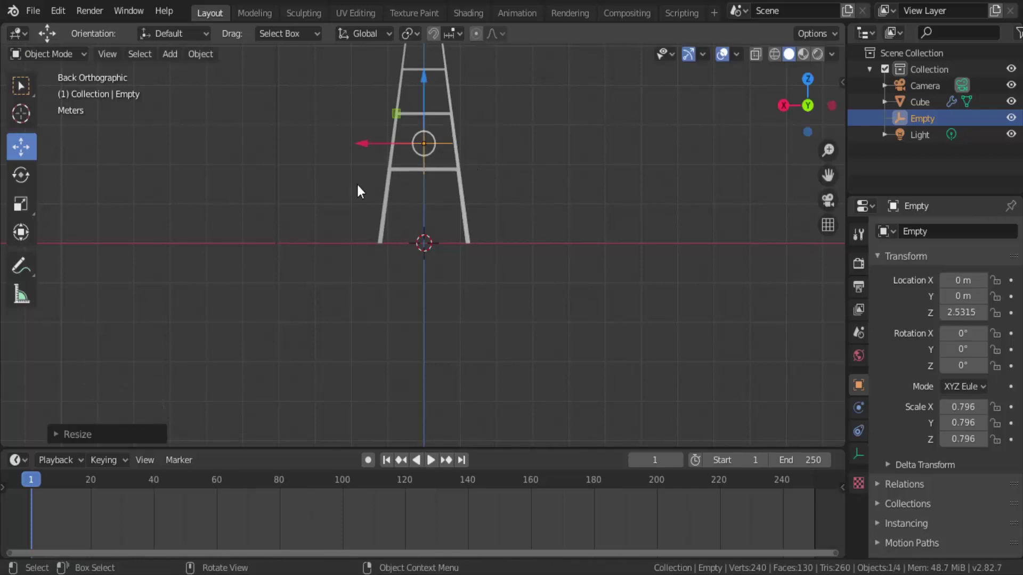
Display the tower with Material Preview shading and view the whole structure in perspective
click(804, 55)
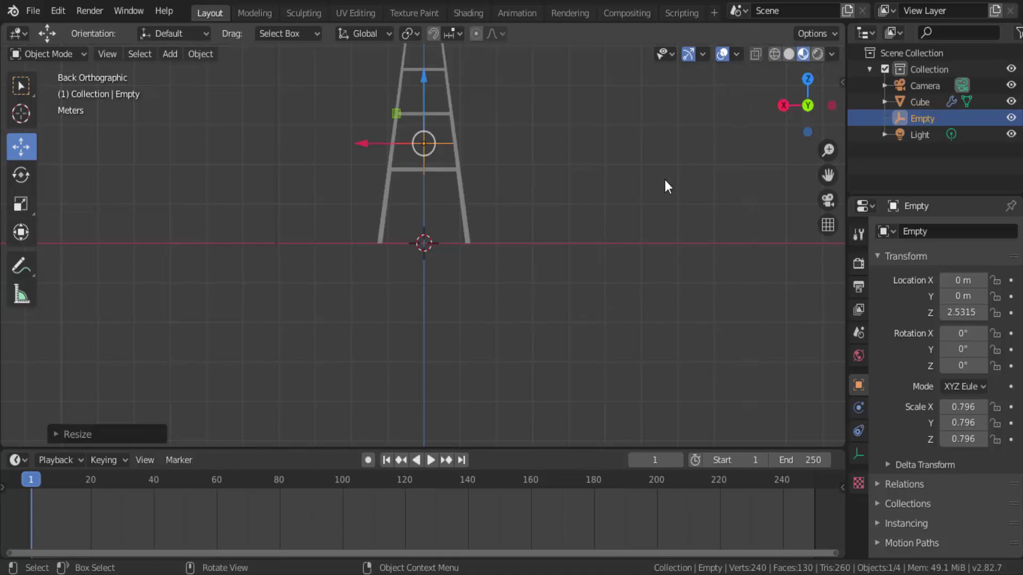
scroll(665, 181, down, 3)
drag(792, 117, 675, 187)
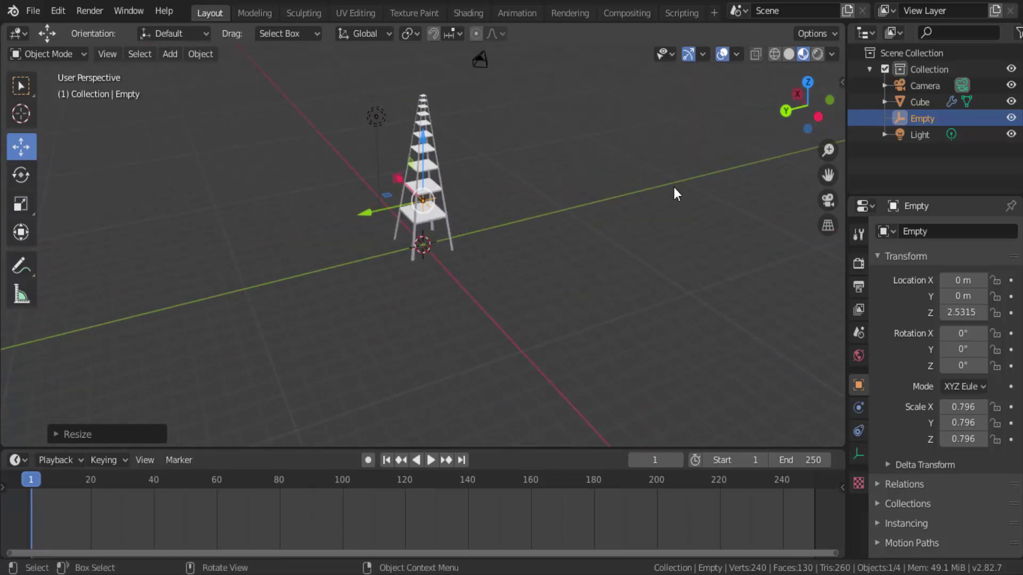